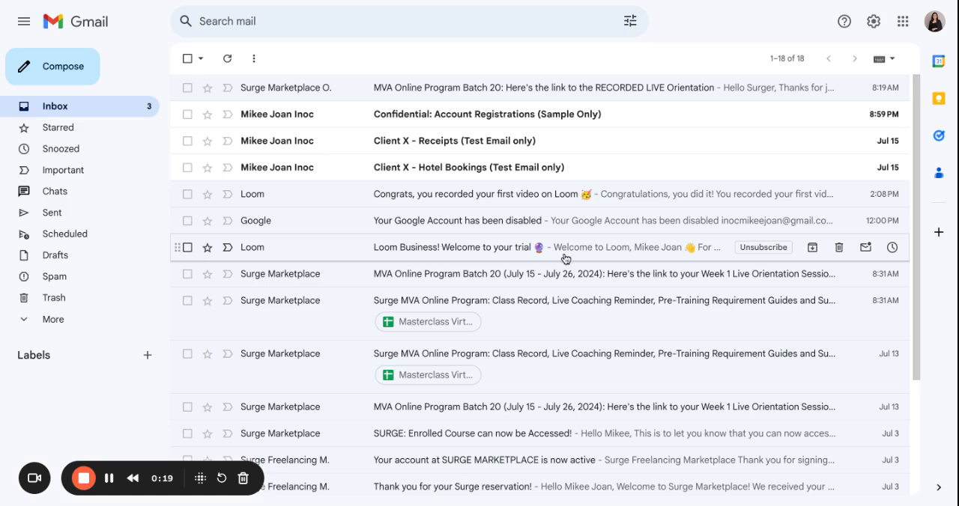
# Step: Create a new top-level mail label named "Client X"
pyautogui.click(147, 361)
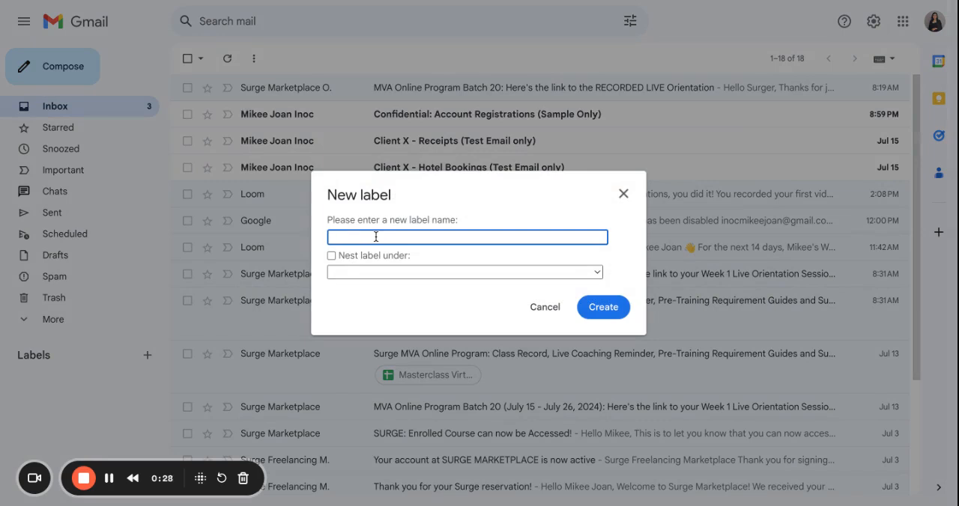
pyautogui.write('Client X')
pyautogui.click(621, 313)
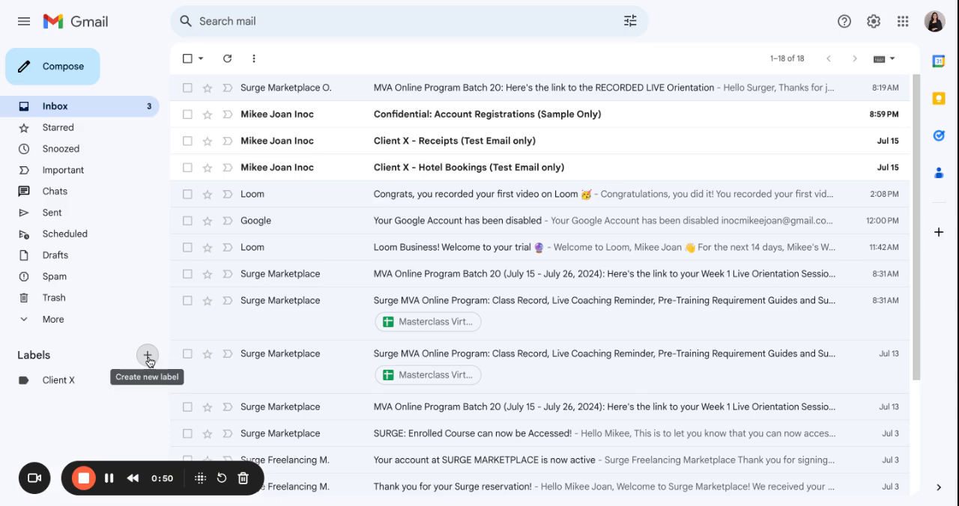
# Step: Create a label named "Receipts" nested under the Client X label
pyautogui.click(147, 355)
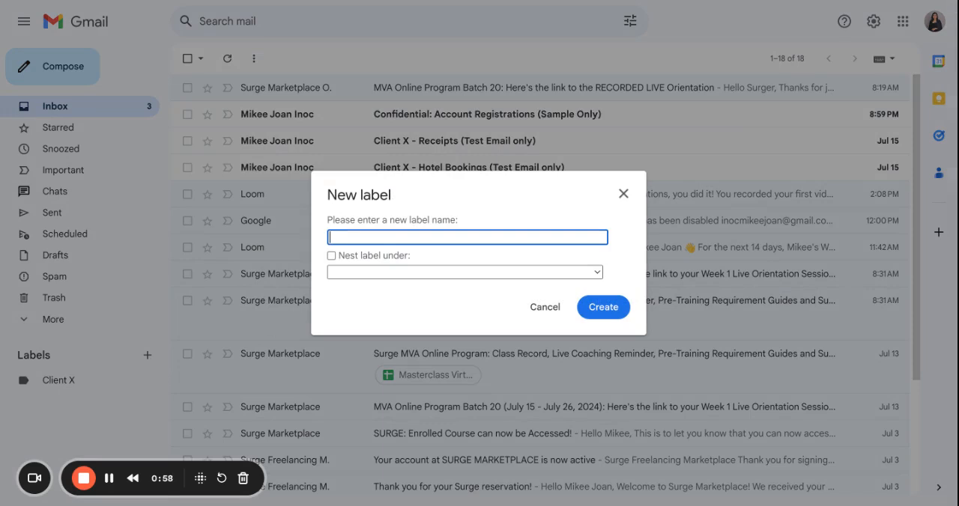
pyautogui.write('Receipts')
pyautogui.click(330, 256)
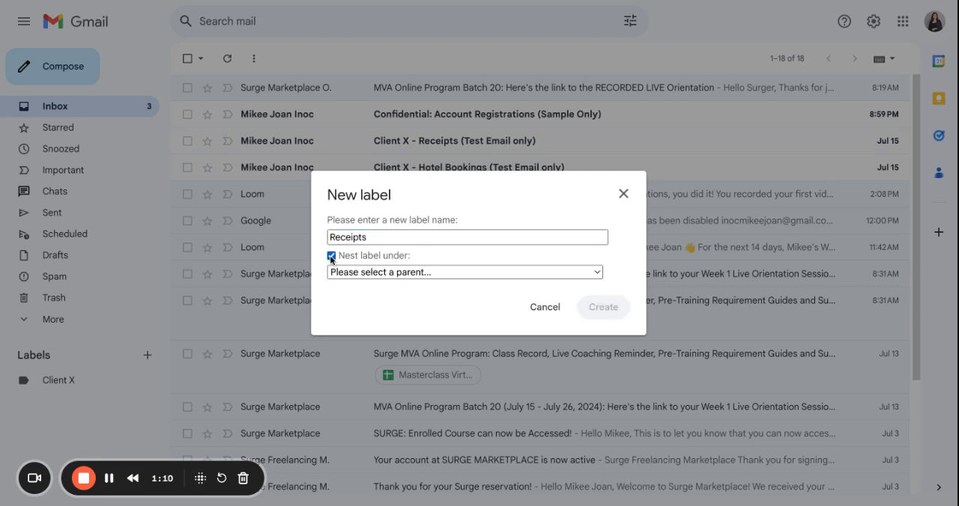
pyautogui.click(416, 274)
pyautogui.click(419, 285)
pyautogui.click(603, 307)
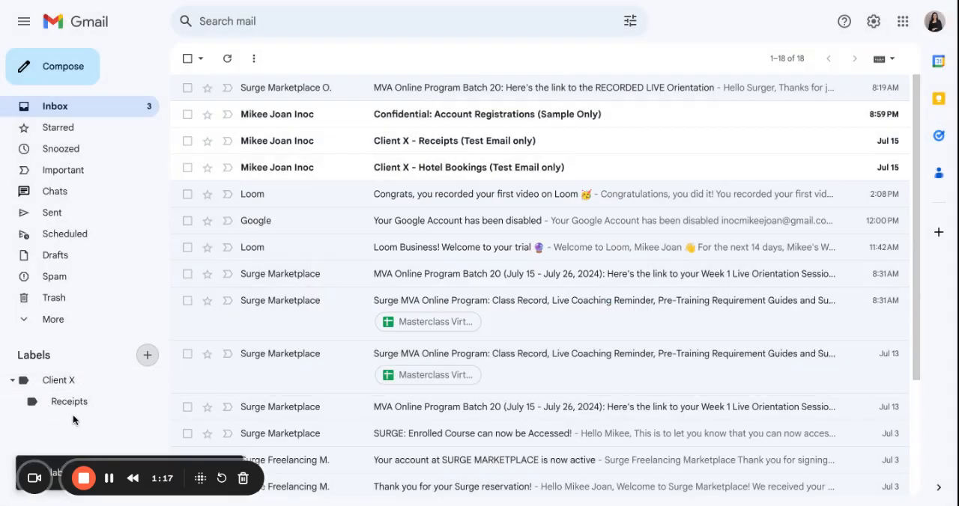
# Step: Create a label named "Travel Documents" nested under the Client X label
pyautogui.click(147, 355)
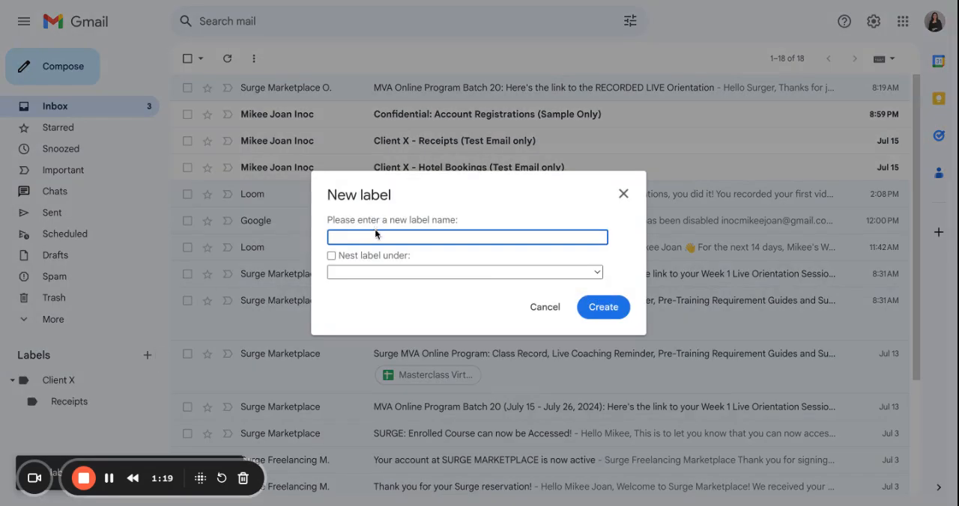
pyautogui.write('Travel Documents')
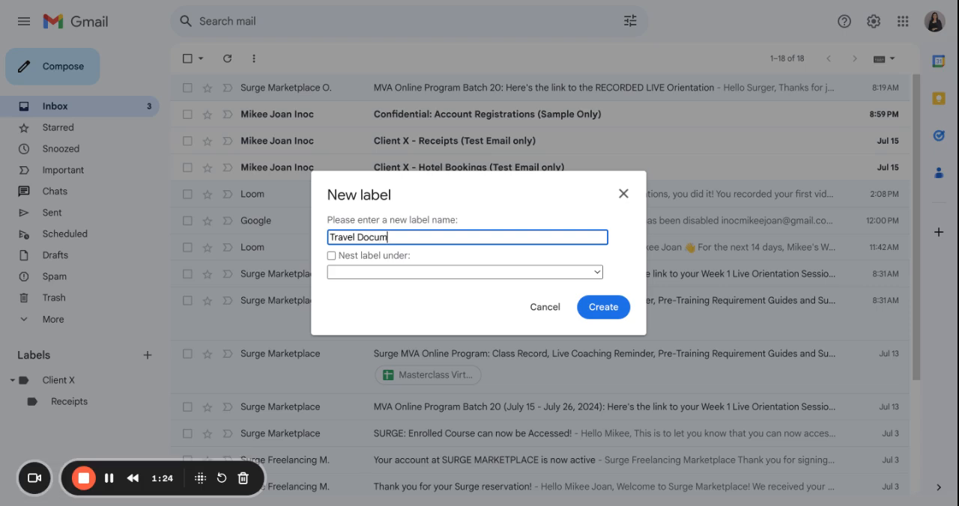
pyautogui.click(331, 257)
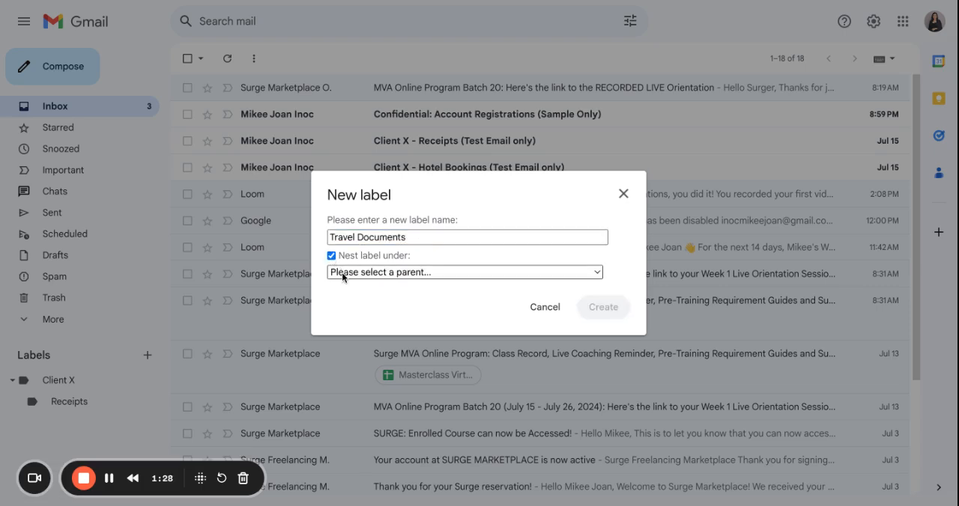
pyautogui.click(343, 273)
pyautogui.click(420, 285)
pyautogui.click(592, 310)
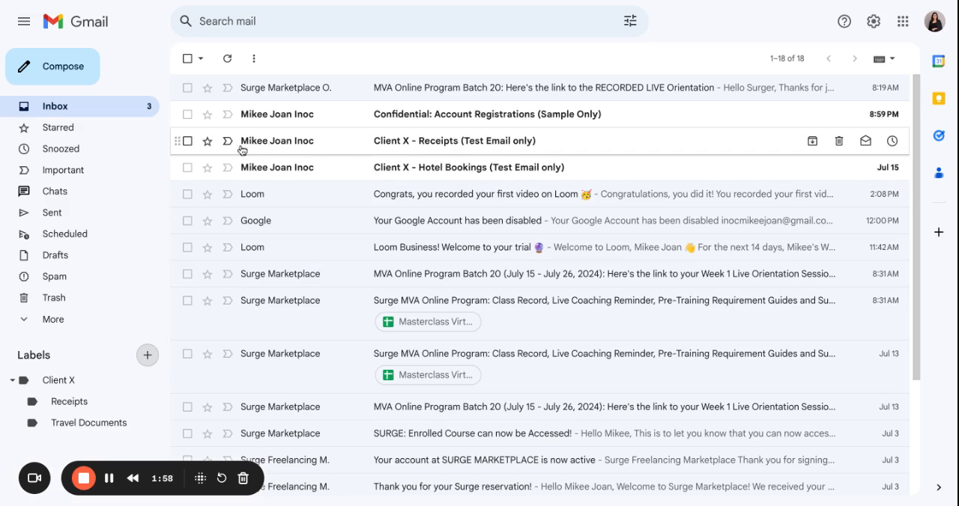
# Step: Apply the Client X/Receipts label to the "Client X - Receipts (Test Email only)" email and deselect it
pyautogui.click(188, 142)
pyautogui.click(380, 66)
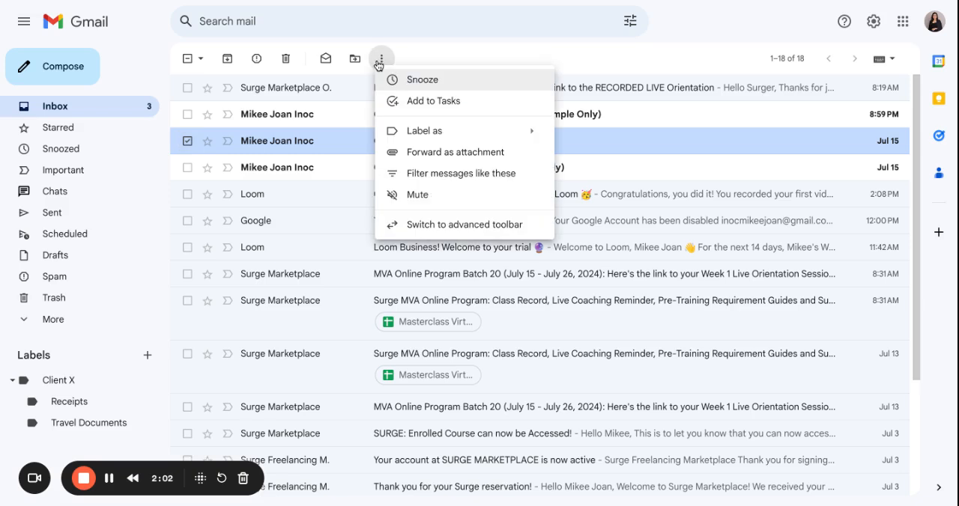
pyautogui.moveTo(422, 133)
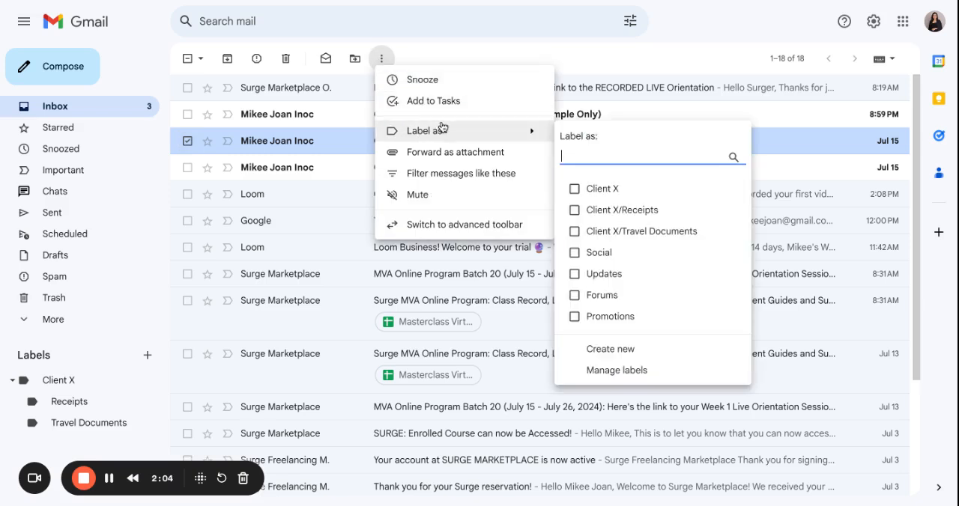
pyautogui.click(621, 211)
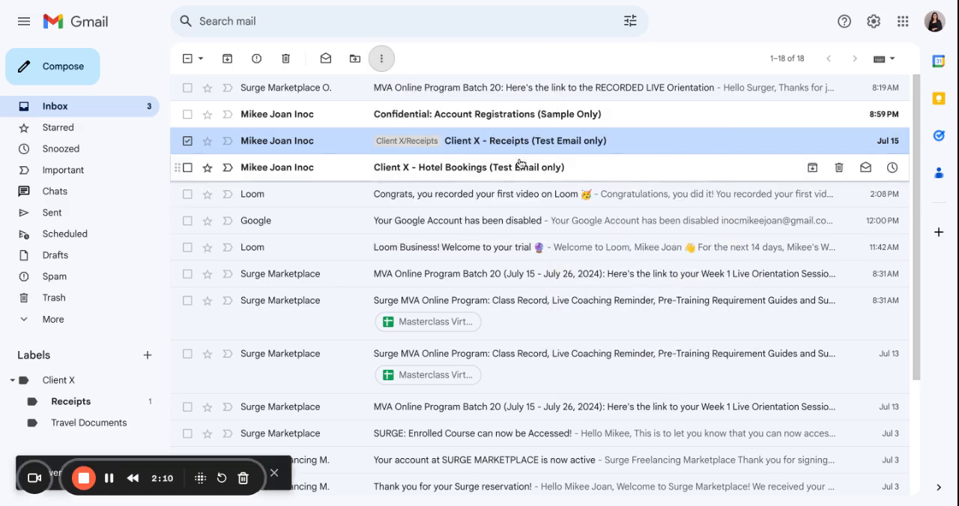
pyautogui.click(188, 142)
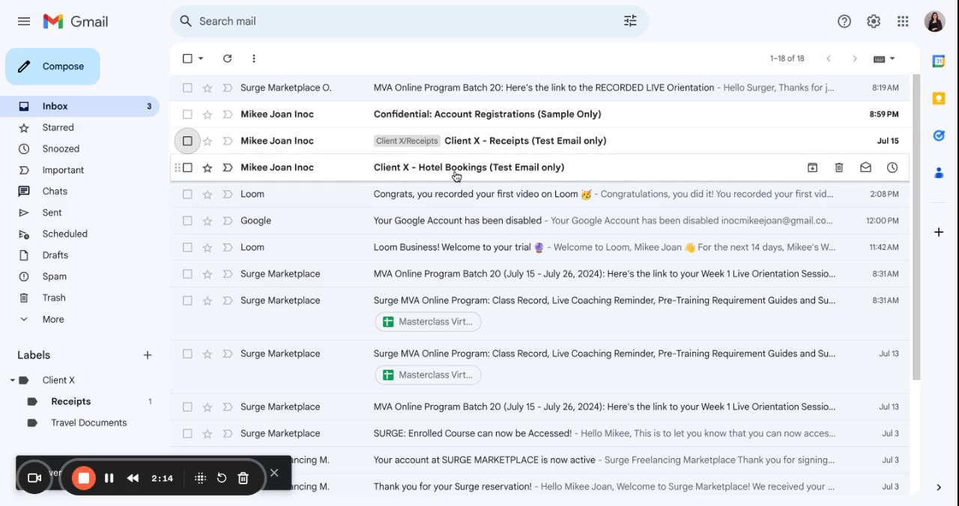
# Step: Apply the Client X/Travel Documents label to the "Client X - Hotel Bookings (Test Email only)" email
pyautogui.click(187, 169)
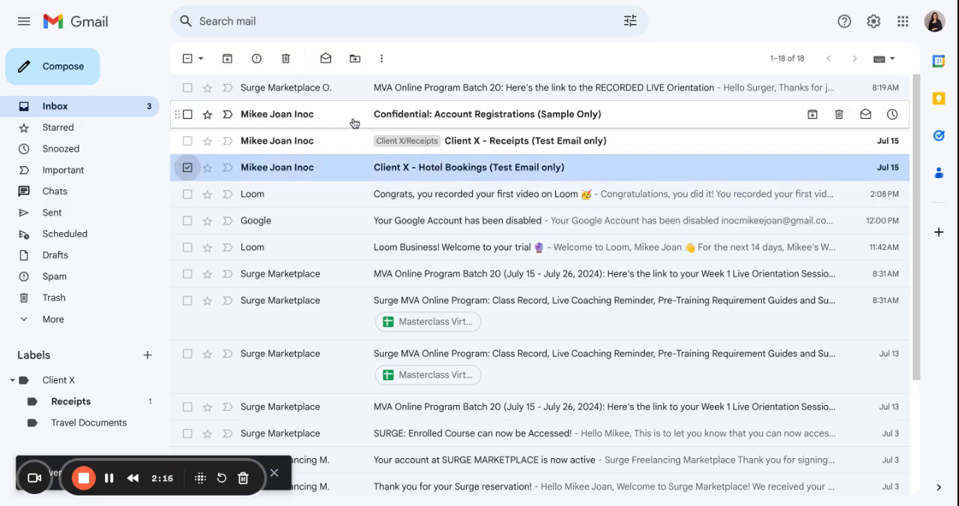
pyautogui.click(382, 60)
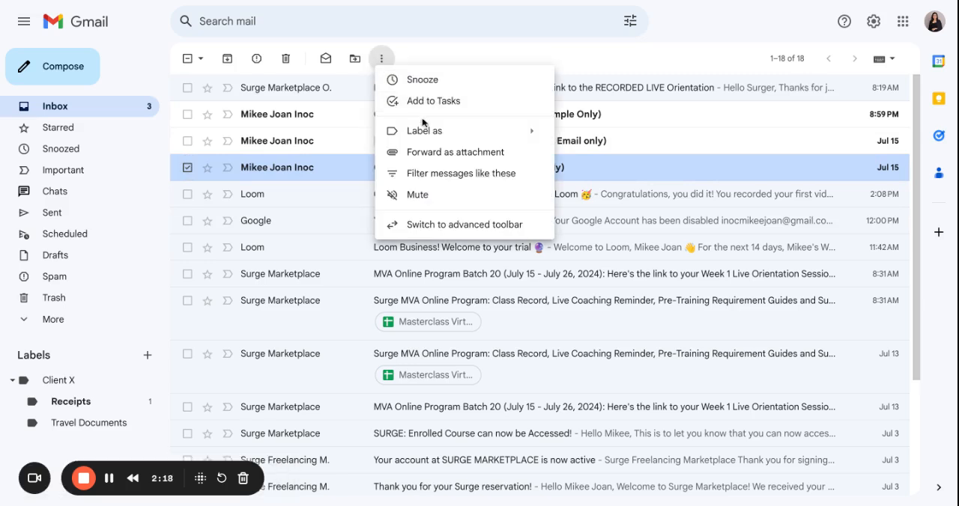
pyautogui.moveTo(442, 130)
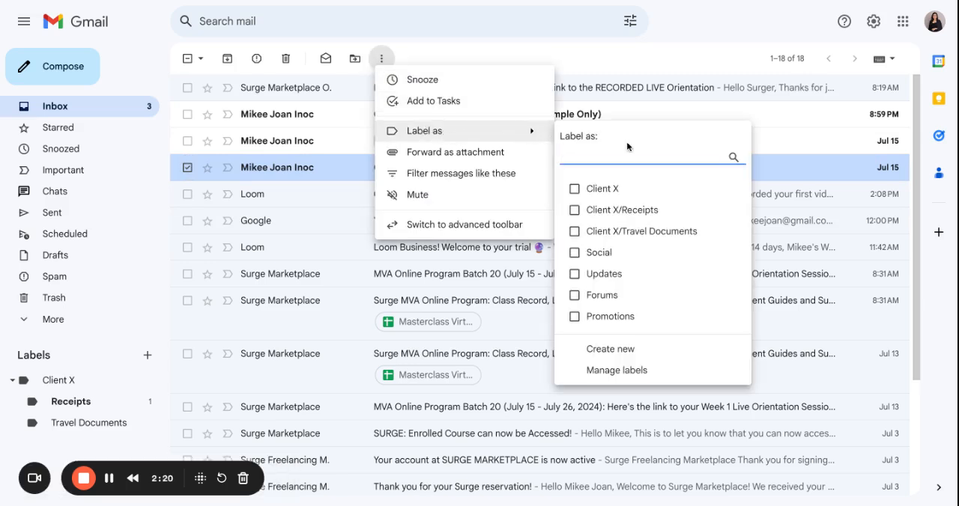
pyautogui.click(622, 233)
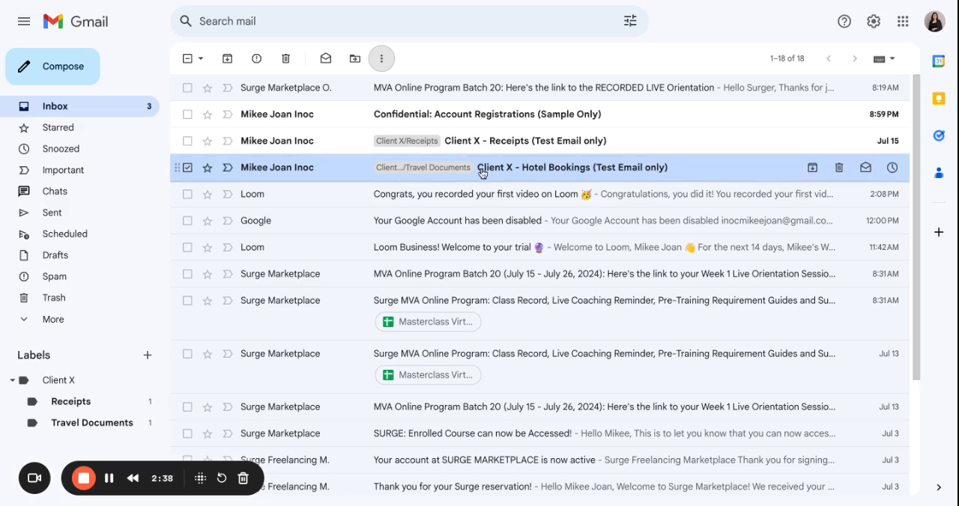
# Step: Check which emails are filed under the Receipts and Travel Documents labels, reloading the page for the latter
pyautogui.click(88, 408)
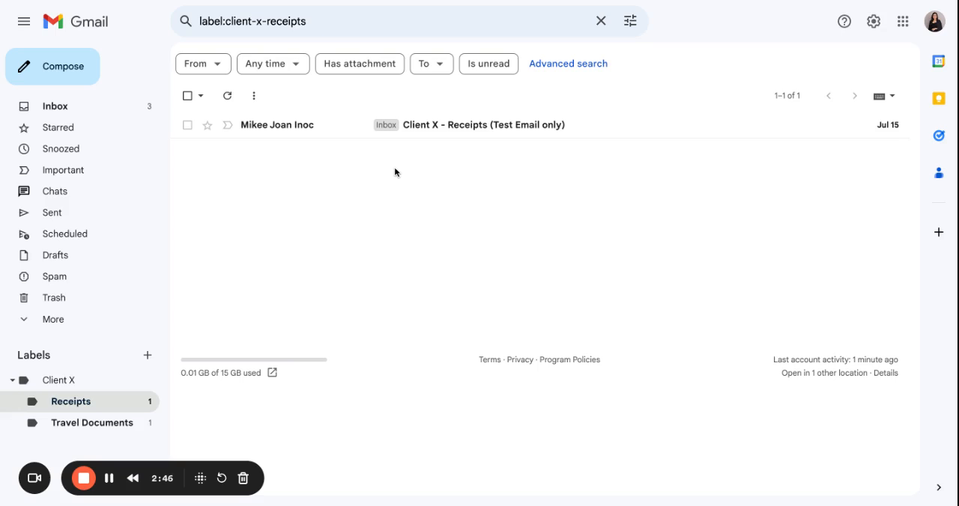
pyautogui.click(78, 428)
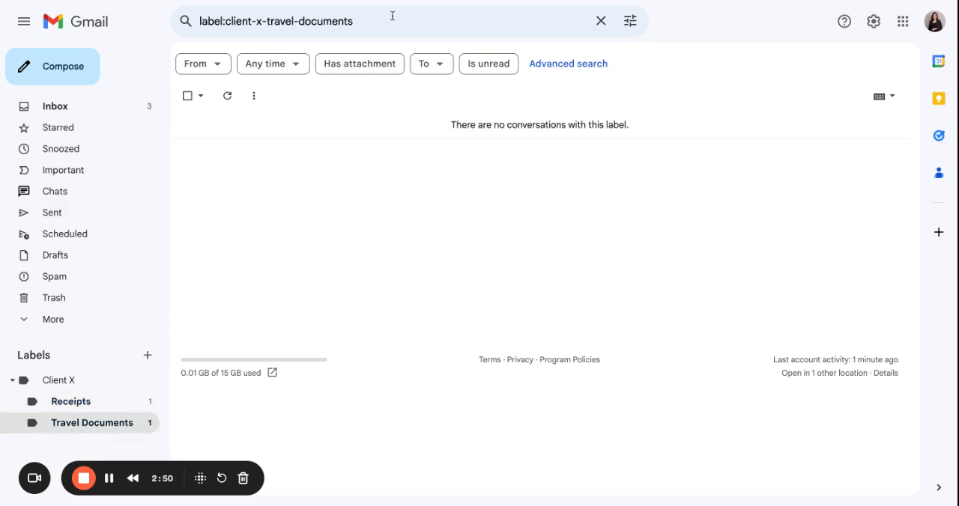
pyautogui.press('super+r')
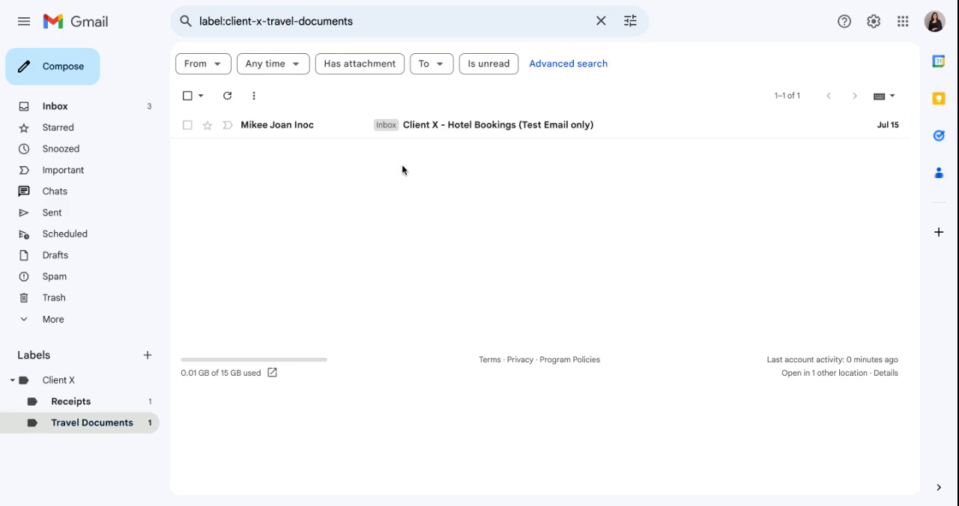
# Step: Return to the inbox and star the newest Surge Marketplace orientation email, removing the star again
pyautogui.click(109, 107)
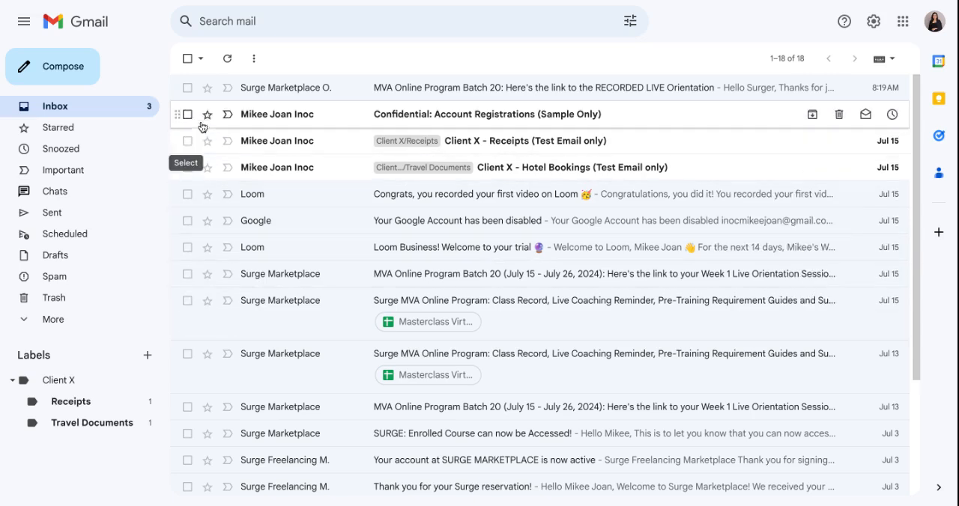
pyautogui.click(208, 89)
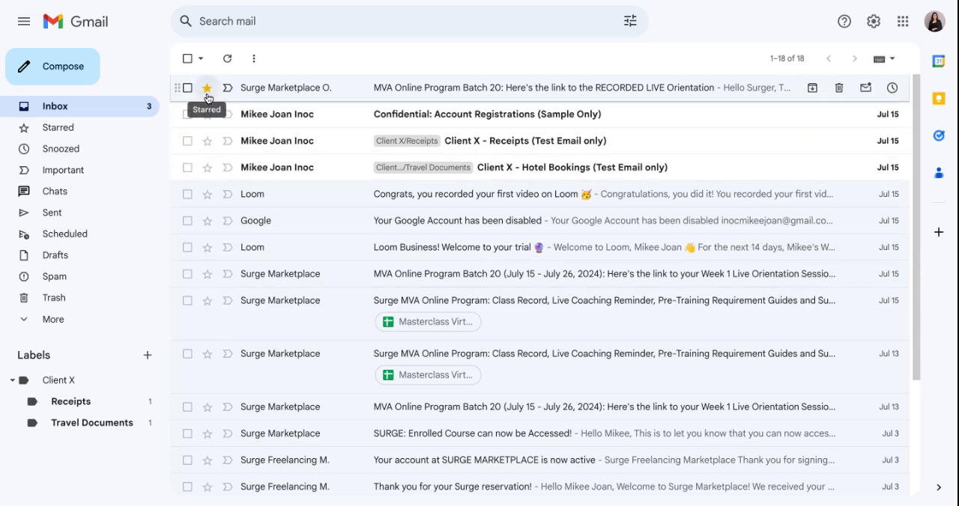
pyautogui.click(208, 89)
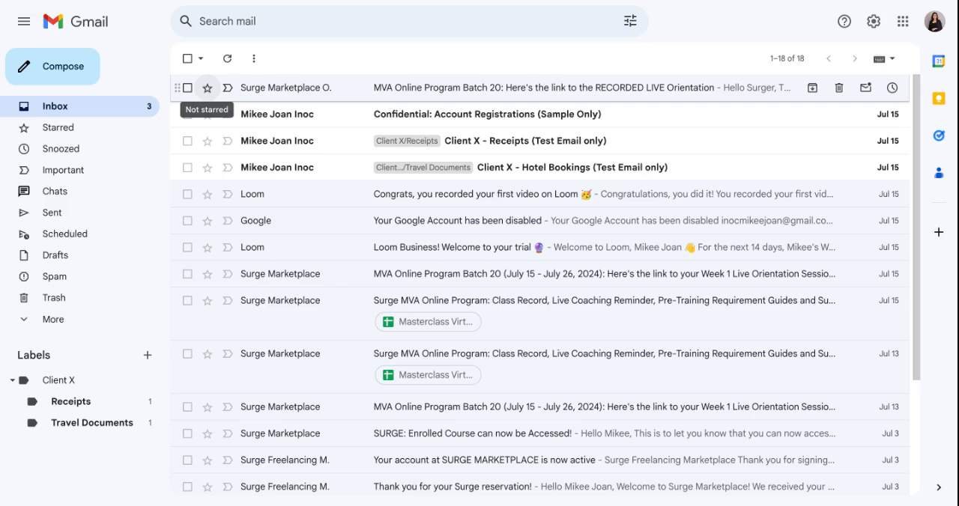
# Step: Set the Stars preset to "all stars" in the general mail settings and save the changes
pyautogui.click(873, 28)
pyautogui.click(824, 96)
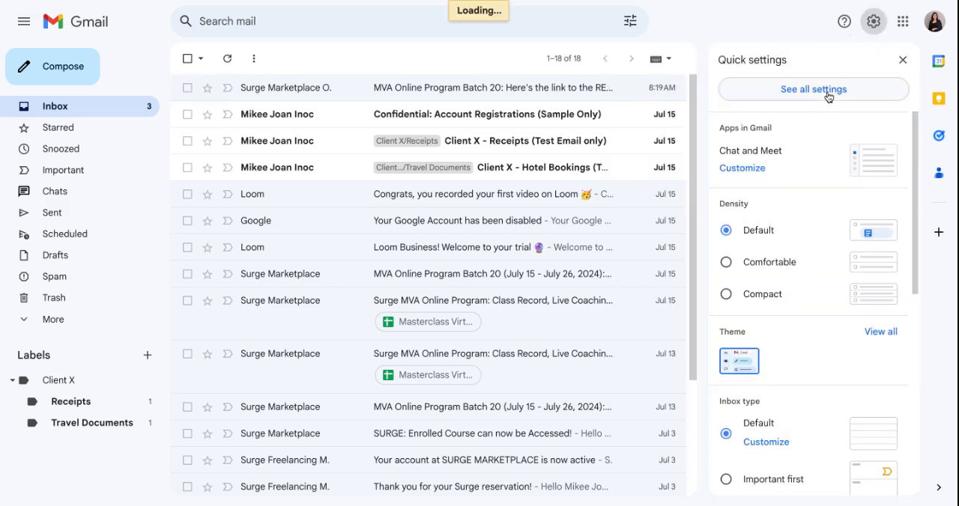
pyautogui.scroll(-10, 583, 270)
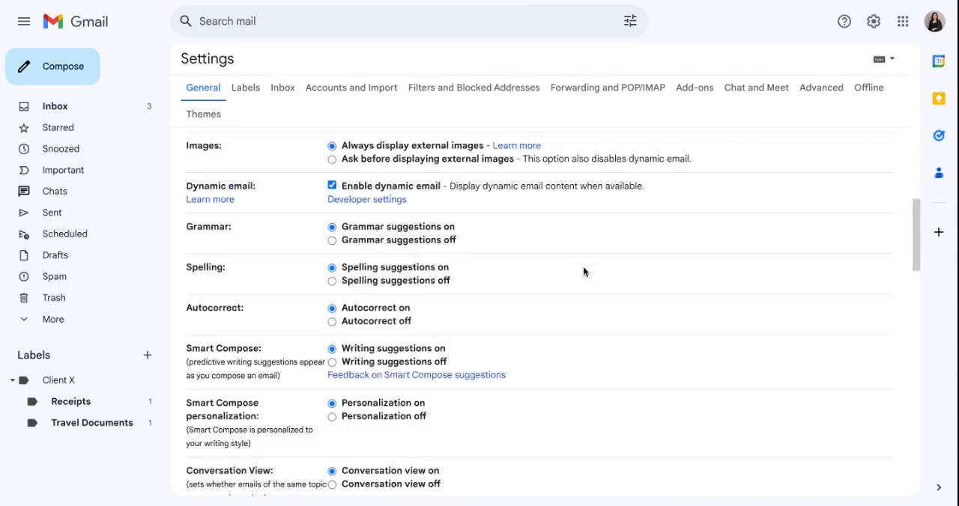
pyautogui.scroll(-5, 582, 265)
pyautogui.scroll(3, 470, 278)
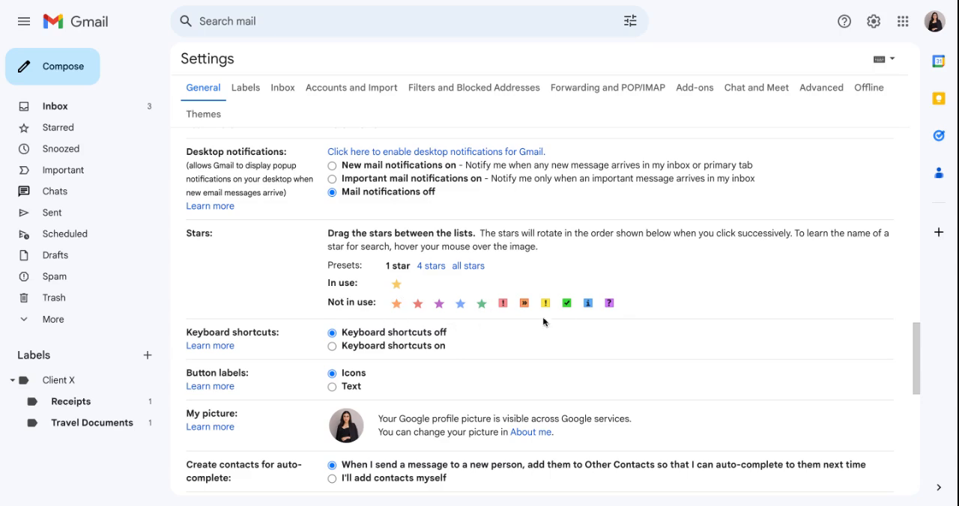
pyautogui.click(471, 267)
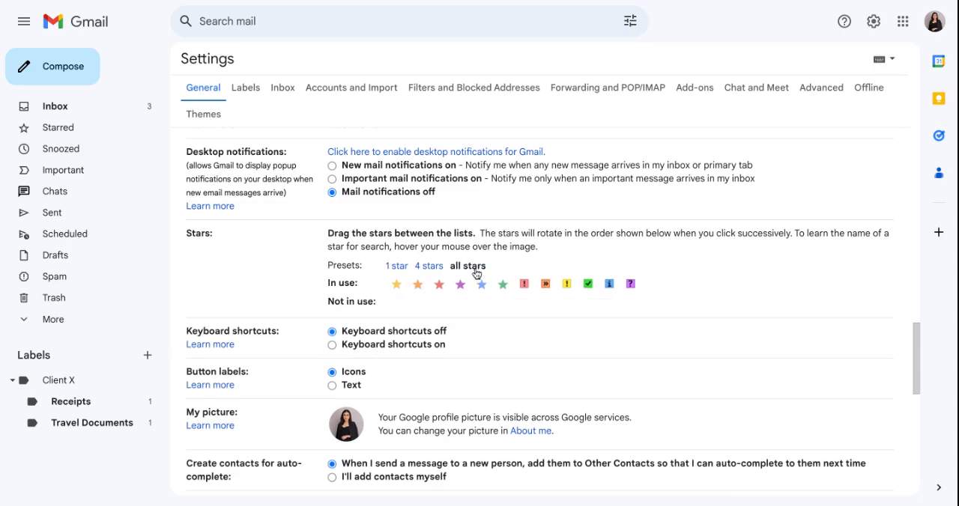
pyautogui.scroll(-10, 503, 327)
pyautogui.scroll(-2, 502, 327)
pyautogui.click(516, 424)
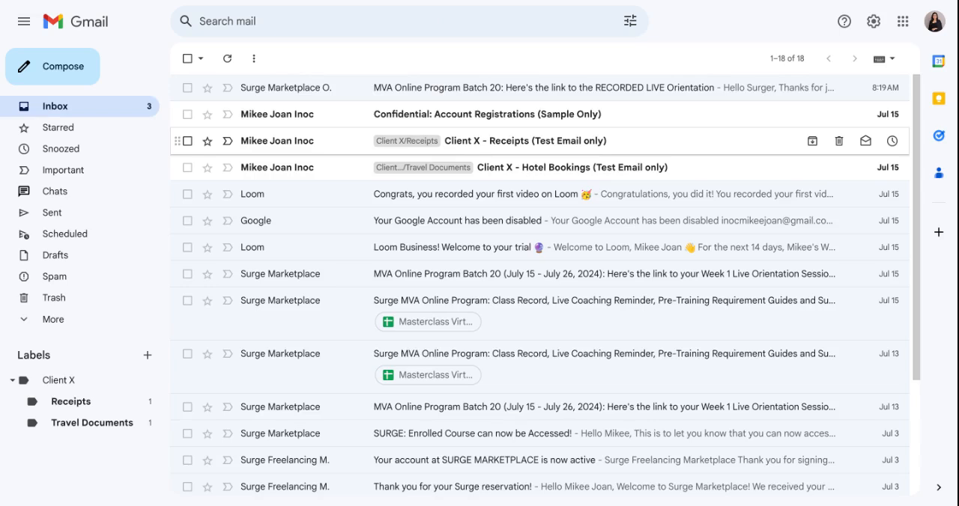
# Step: Cycle the "Confidential: Account Registrations (Sample Only)" email through the coloured star and symbol markers until it is unstarred
pyautogui.click(209, 117)
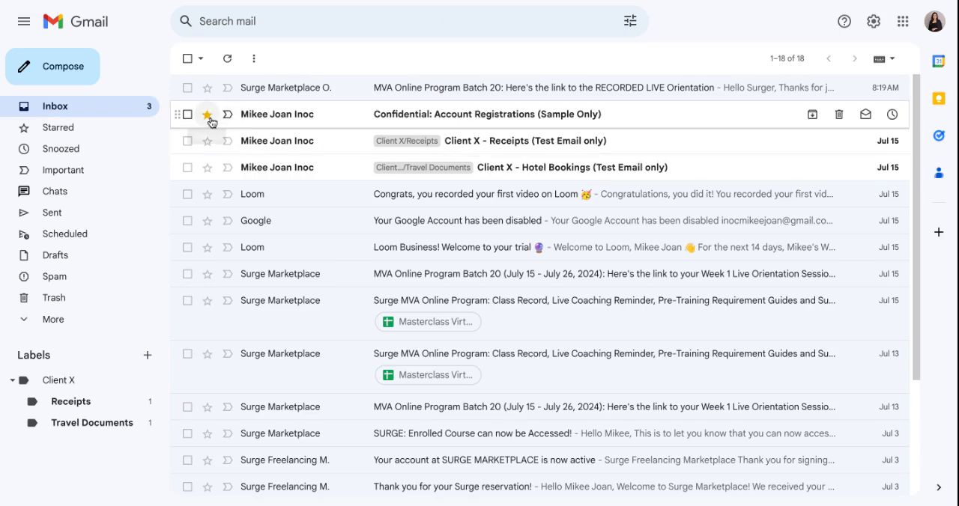
pyautogui.click(207, 113)
pyautogui.click(207, 114)
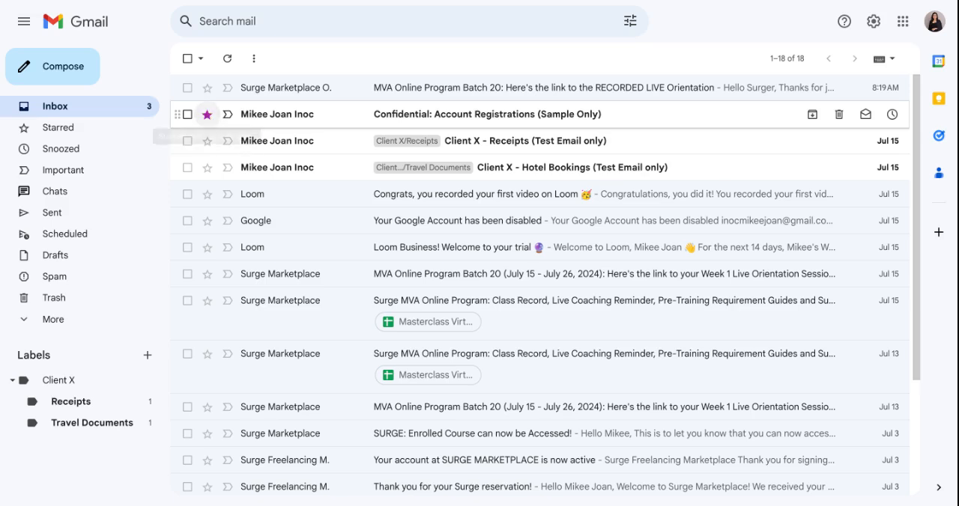
pyautogui.click(206, 114)
pyautogui.click(207, 114)
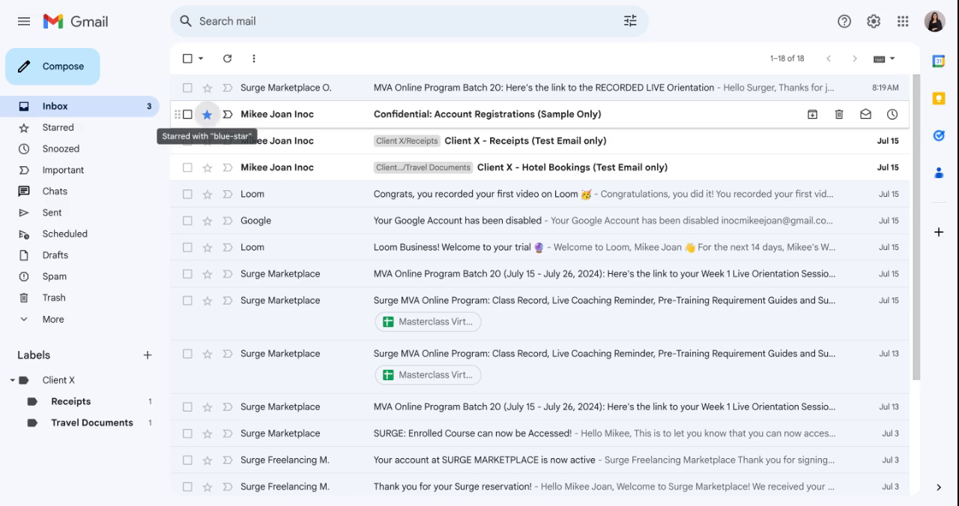
pyautogui.click(206, 114)
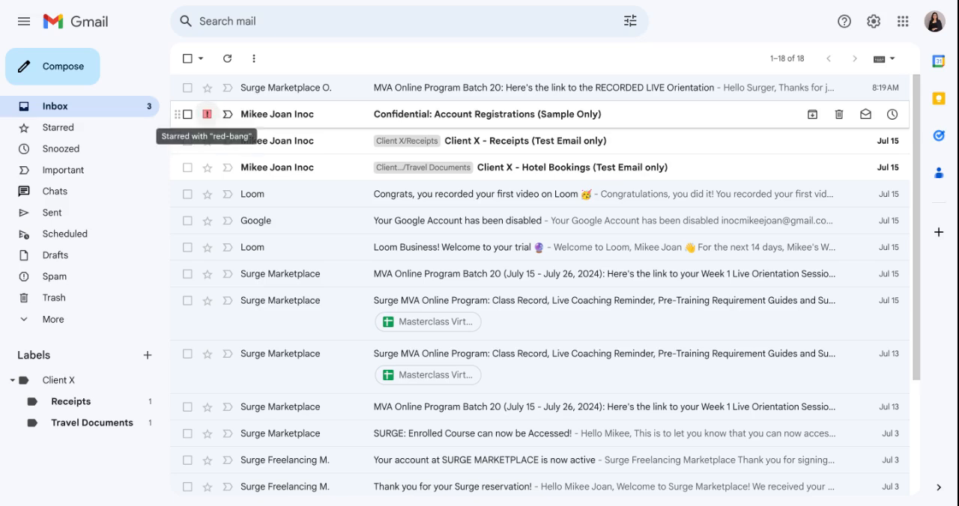
pyautogui.click(207, 114)
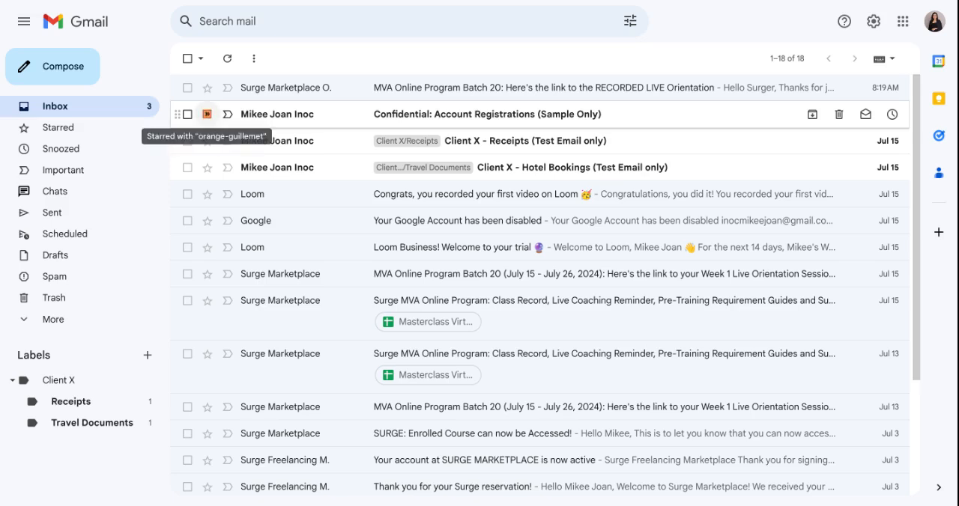
pyautogui.click(207, 114)
pyautogui.click(207, 113)
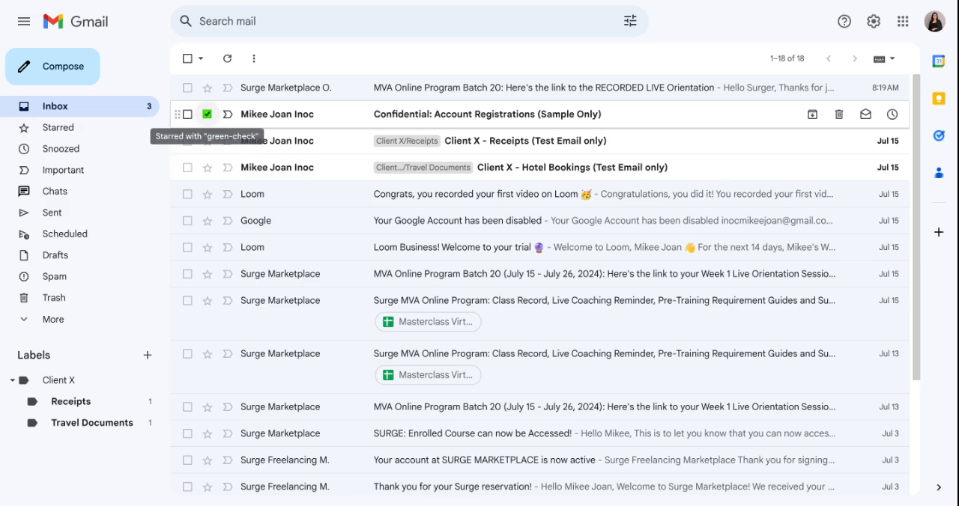
pyautogui.click(207, 114)
pyautogui.click(207, 114)
pyautogui.click(207, 114)
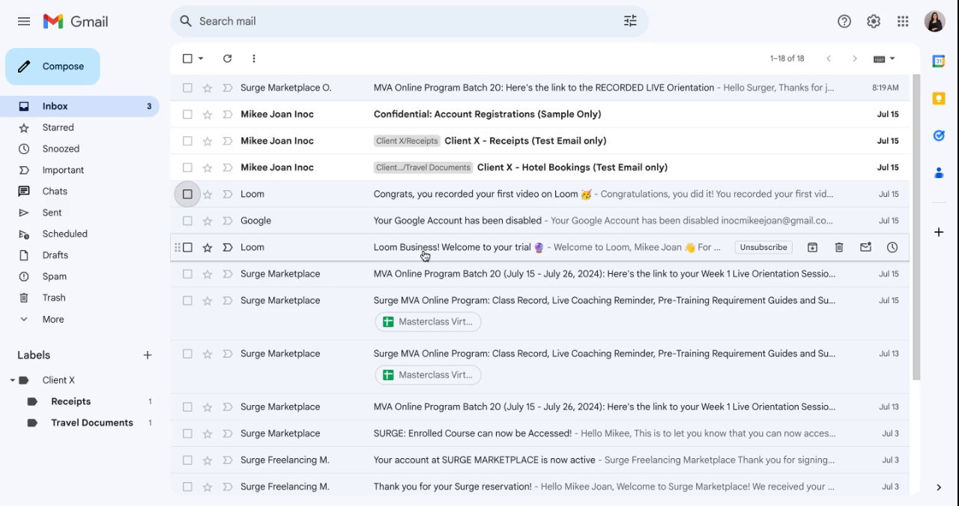
# Step: Delete the Loom email "Congrats, you recorded your first video on Loom" from the inbox
pyautogui.click(187, 197)
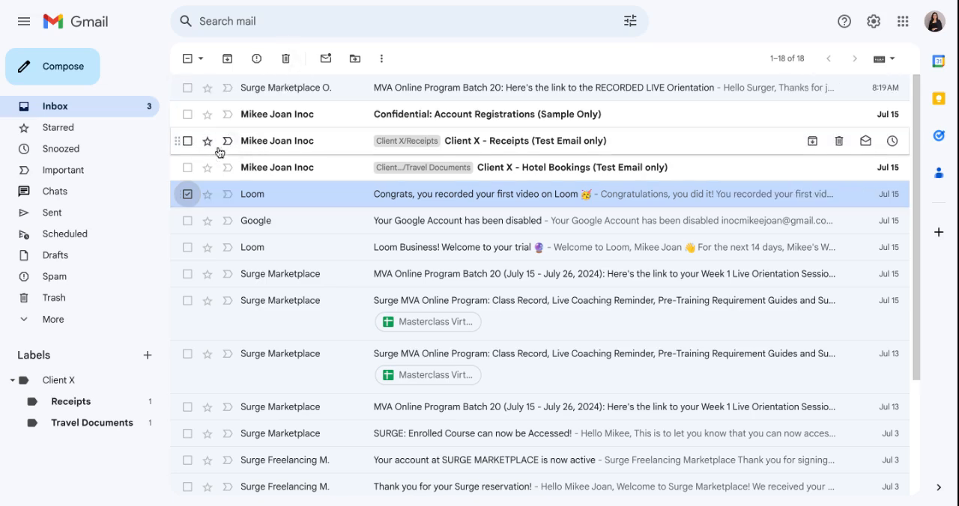
pyautogui.click(284, 59)
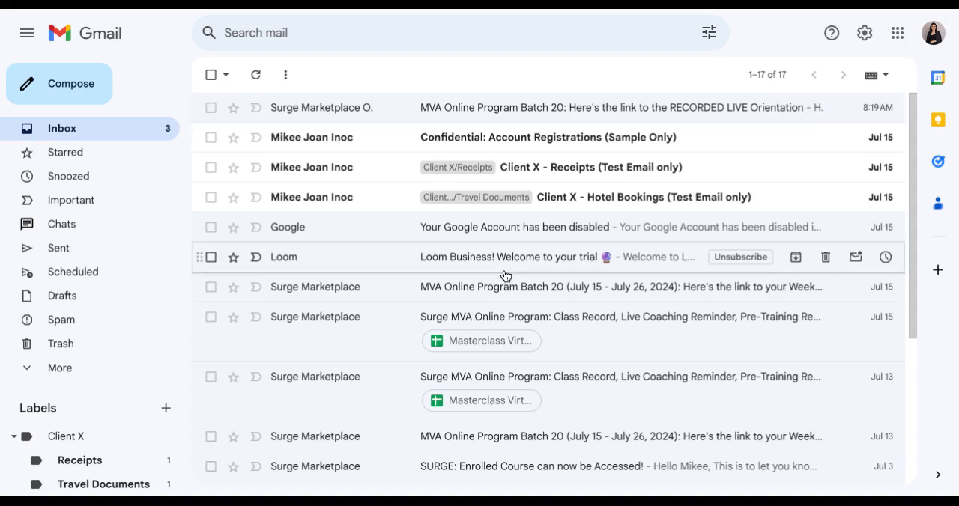
# Step: Turn on the vacation responder in the general mail settings, starting July 16, 2024, with the last day enabled as July 23, 2024
pyautogui.click(862, 37)
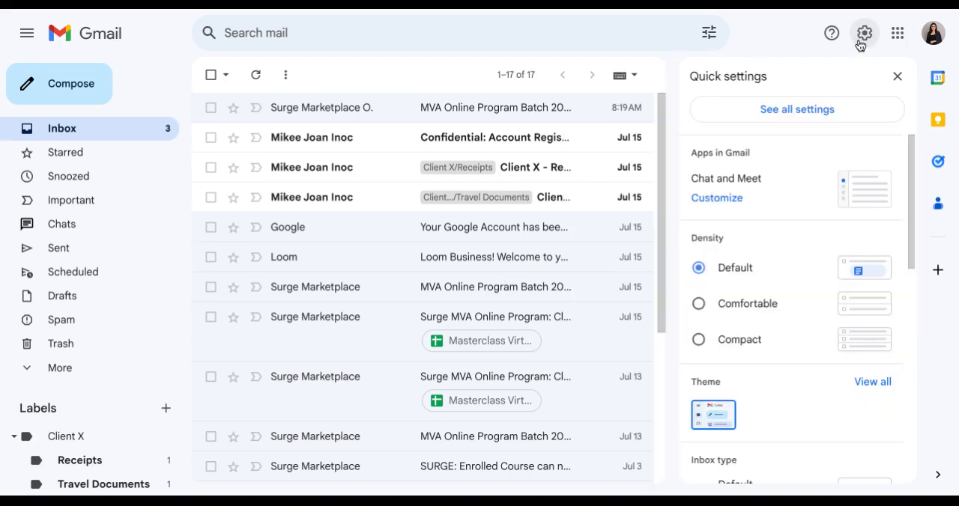
pyautogui.click(809, 117)
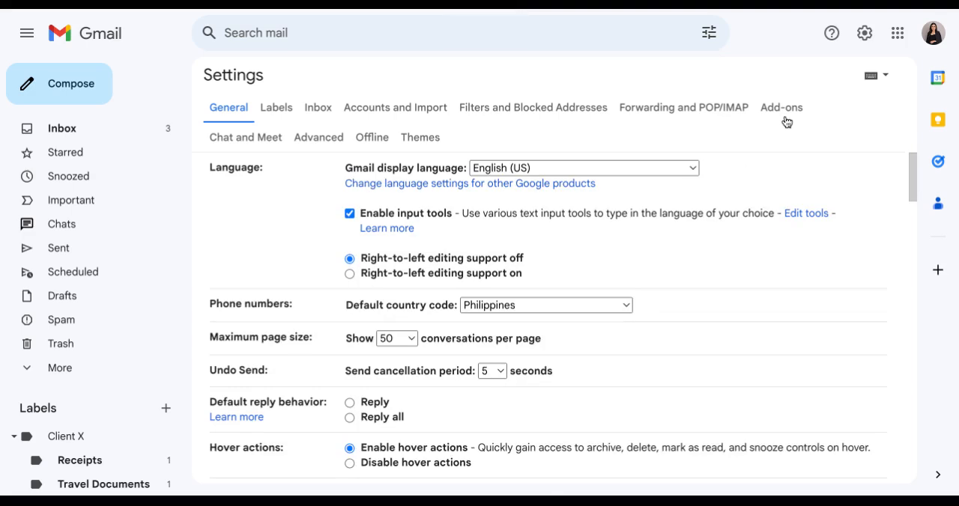
pyautogui.scroll(-20, 550, 299)
pyautogui.scroll(-3, 549, 293)
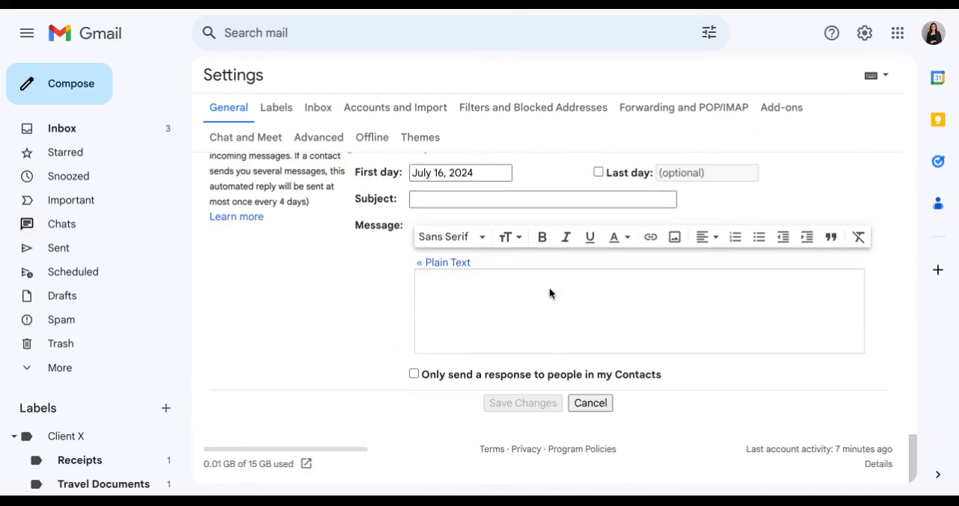
pyautogui.scroll(3, 549, 288)
pyautogui.scroll(-1, 549, 289)
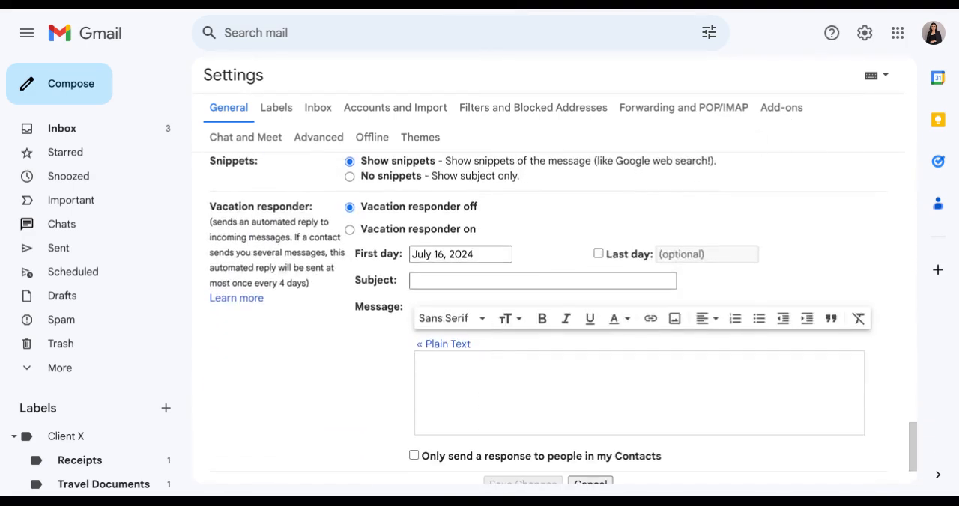
pyautogui.click(349, 228)
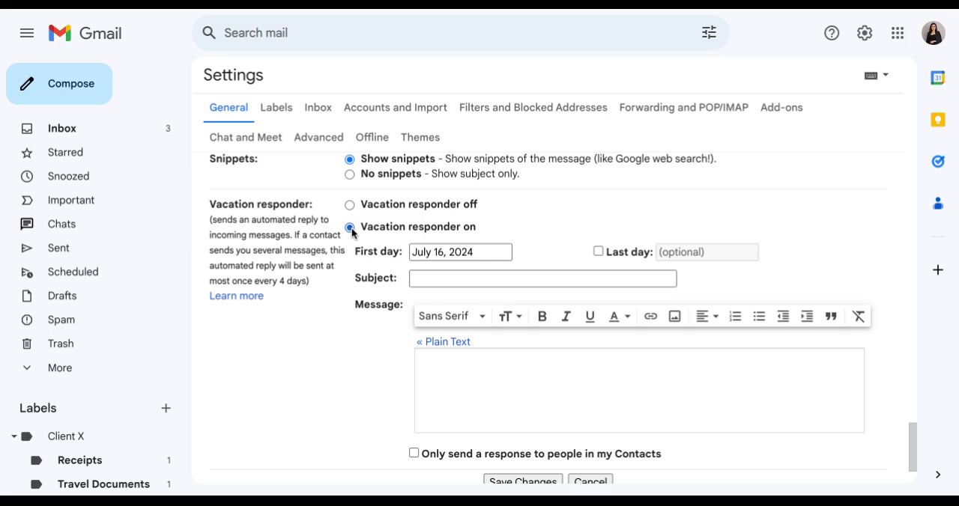
pyautogui.click(480, 252)
pyautogui.click(577, 236)
pyautogui.click(598, 252)
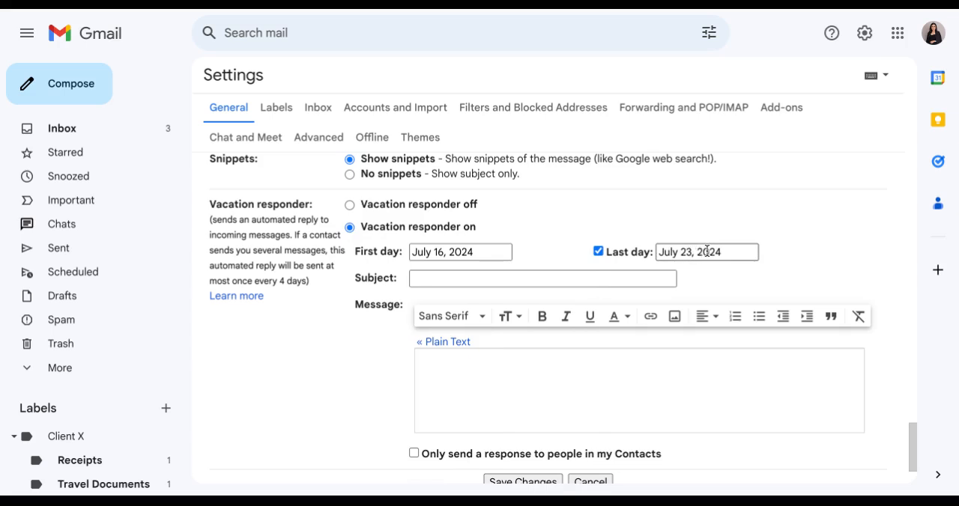
# Step: Enter "Out-of-Office Message" as the vacation responder's subject
pyautogui.click(606, 278)
pyautogui.write('Out-of-office M')
pyautogui.press('BackSpace')
pyautogui.press('BackSpace')
pyautogui.press('BackSpace')
pyautogui.press('BackSpace')
pyautogui.press('BackSpace')
pyautogui.press('BackSpace')
pyautogui.press('BackSpace')
pyautogui.press('BackSpace')
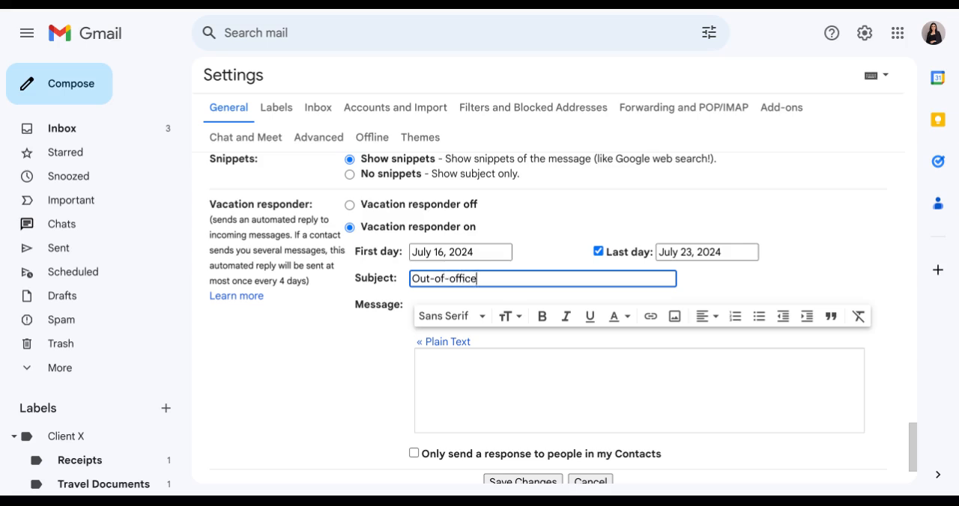
pyautogui.write('Office Message')
# Step: Paste the prepared out-of-office reply into the vacation responder's message and add a blank line after the greeting
pyautogui.click(547, 378)
pyautogui.scroll(-1, 549, 374)
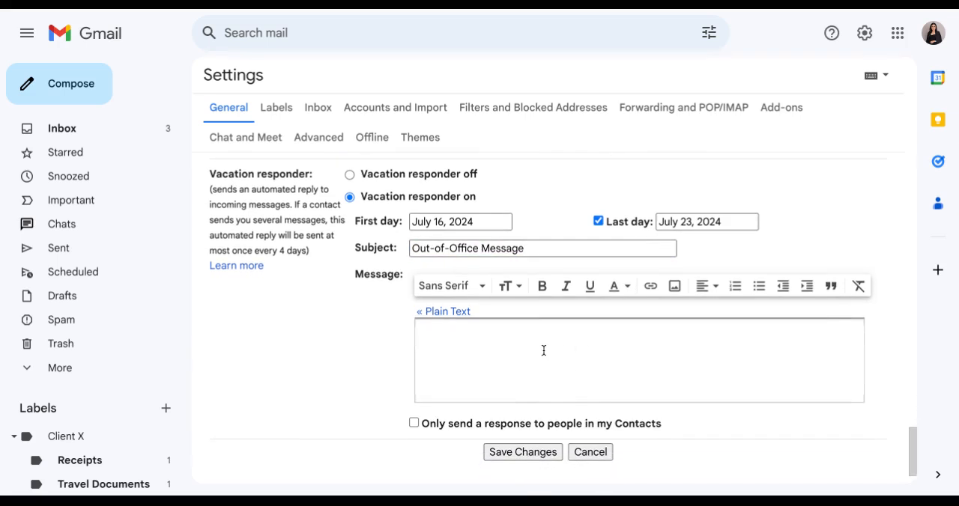
pyautogui.scroll(-1, 544, 352)
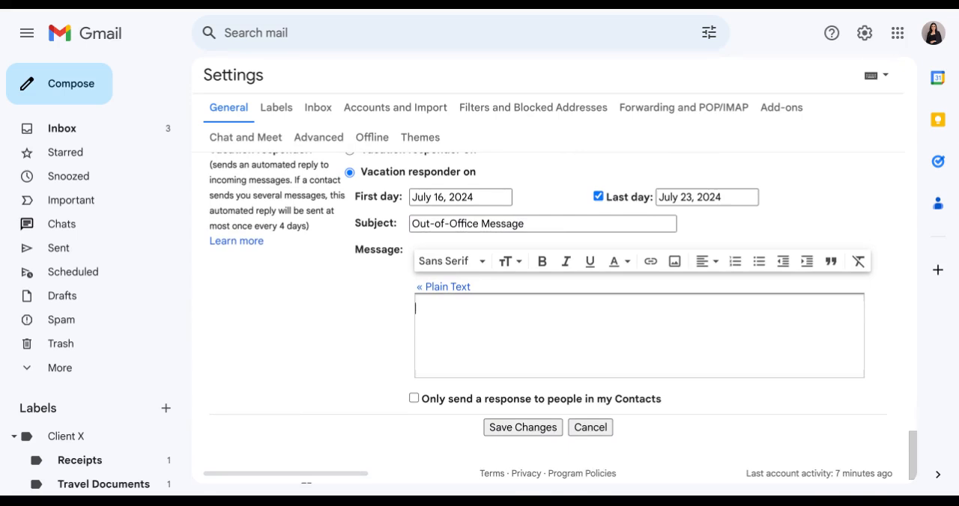
pyautogui.write('Hello, Thank you for your email. I am currently out of the office and will not be available until July 22nd. During this period, I will have limited access to my email and may not be able to respond promptly. Thank you for your understanding. Best regards, Mikee Inoc')
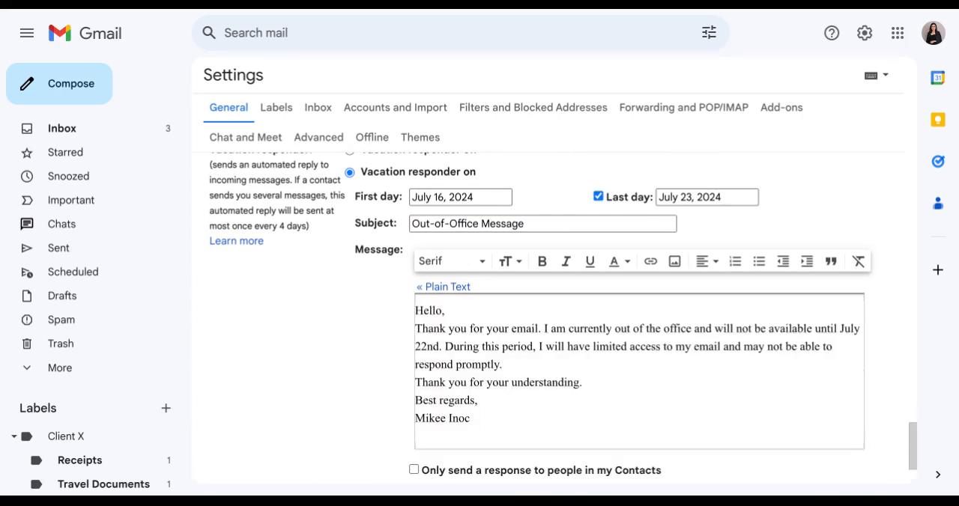
pyautogui.press('Return')
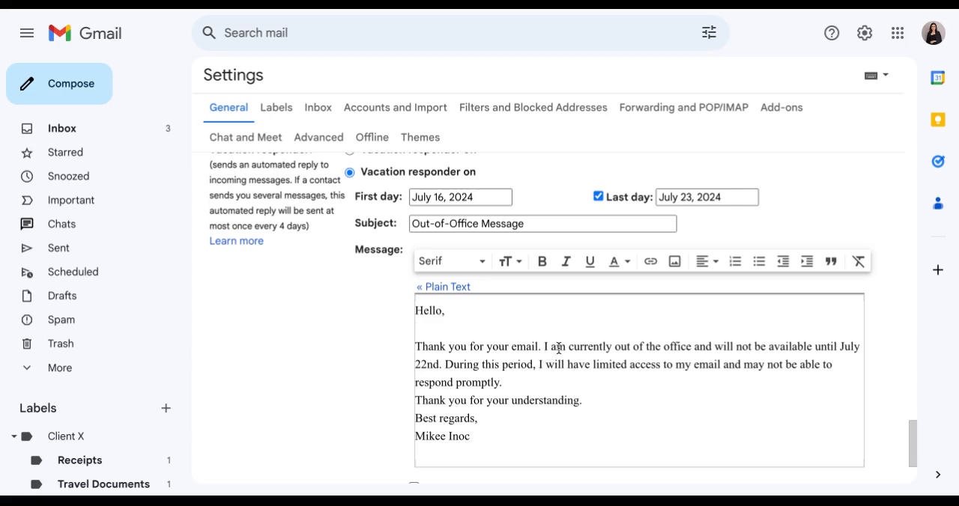
# Step: Change the day of the July date in the out-of-office message to 23rd
pyautogui.click(440, 364)
pyautogui.press('BackSpace')
pyautogui.press('BackSpace')
pyautogui.press('BackSpace')
pyautogui.write('3rd')
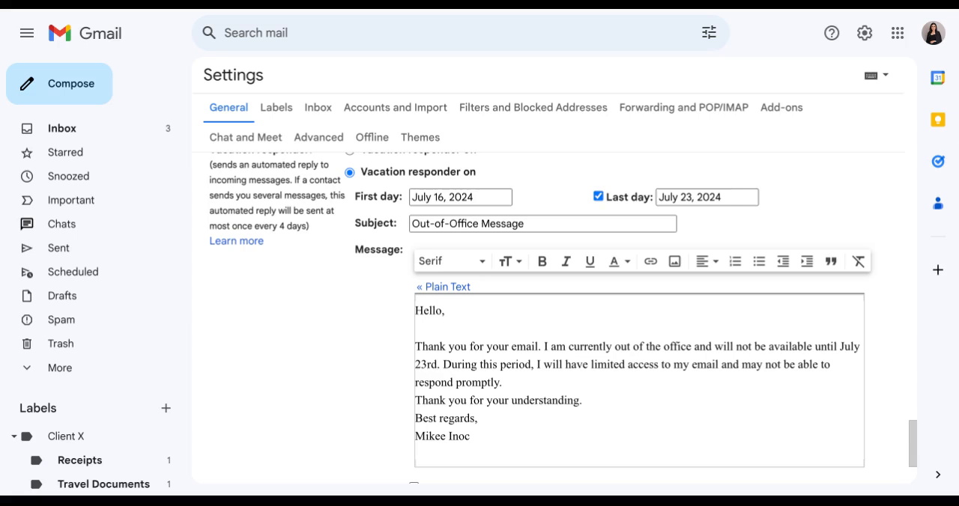
# Step: Add blank lines before "Thank you for your understanding." and "Best regards," in the auto-reply, and save the settings
pyautogui.click(503, 383)
pyautogui.press('Return')
pyautogui.click(632, 418)
pyautogui.press('Return')
pyautogui.scroll(-3, 647, 400)
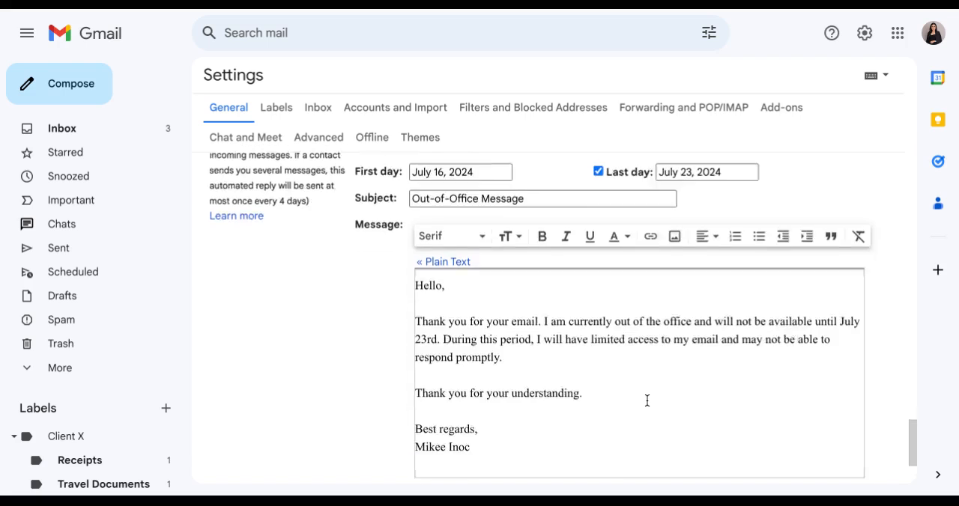
pyautogui.click(531, 405)
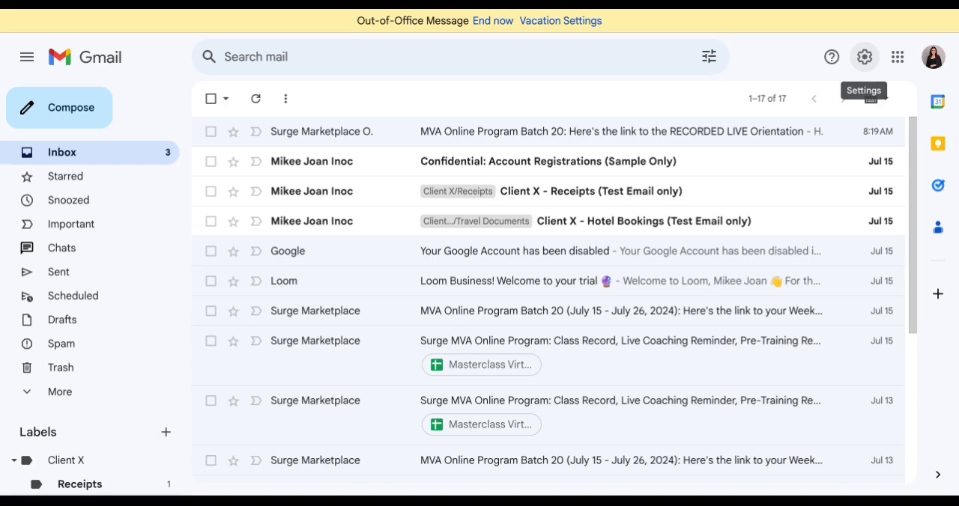
# Step: Create a new email signature named "Sample" in the general mail settings
pyautogui.click(864, 57)
pyautogui.click(835, 142)
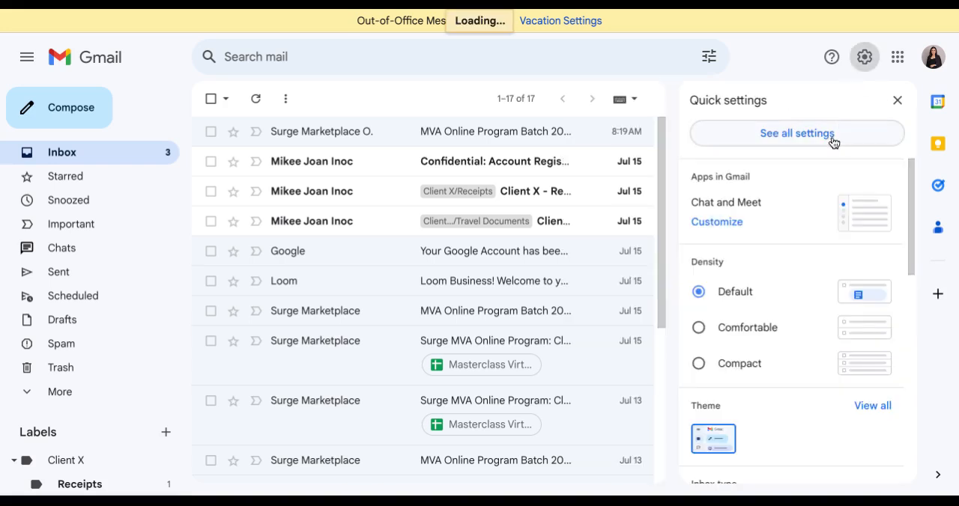
pyautogui.scroll(-15, 652, 294)
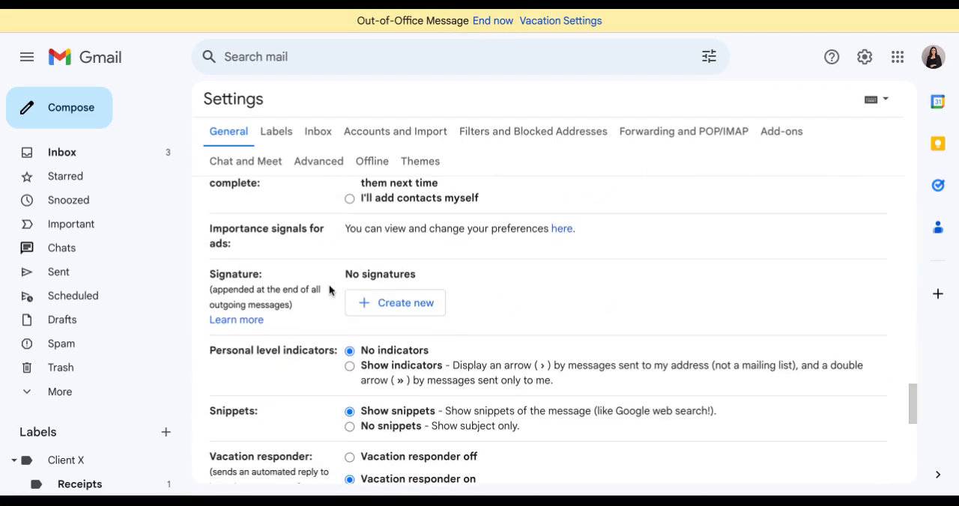
pyautogui.scroll(-1, 449, 293)
pyautogui.click(426, 287)
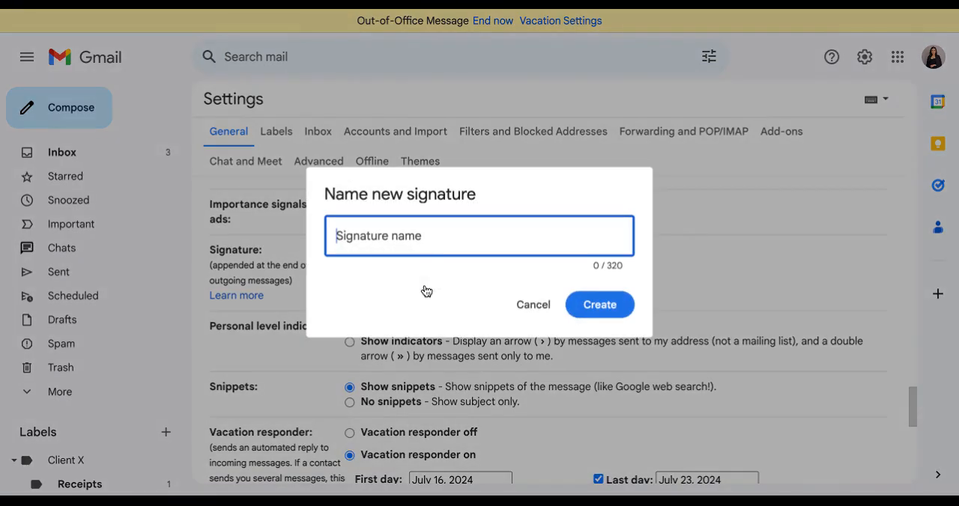
pyautogui.write('Sample')
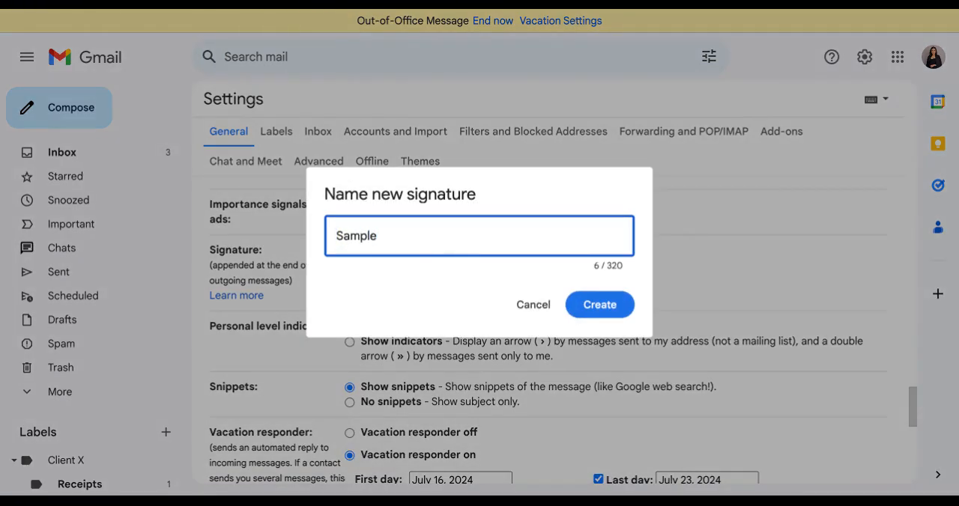
pyautogui.click(598, 306)
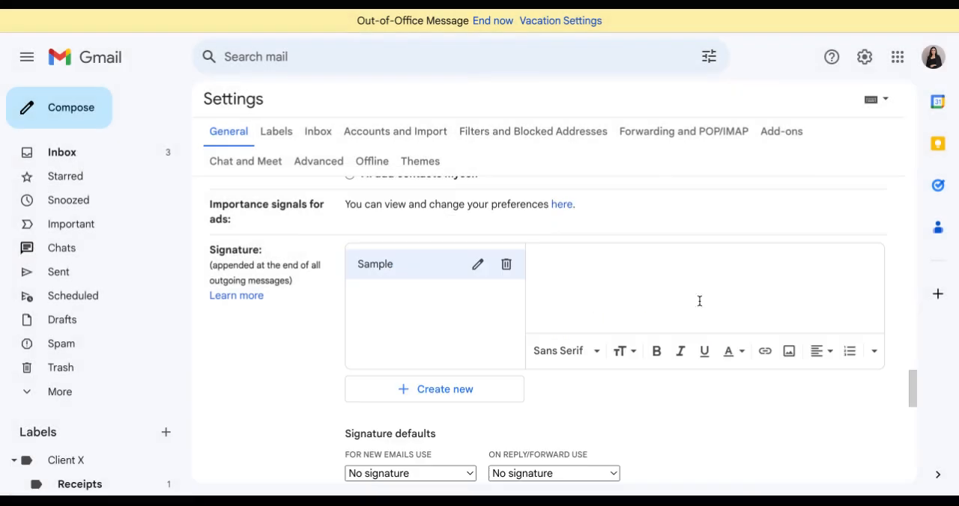
# Step: Upload the virtual assistant business-card image from the device into the Sample signature and look over its contents
pyautogui.click(790, 353)
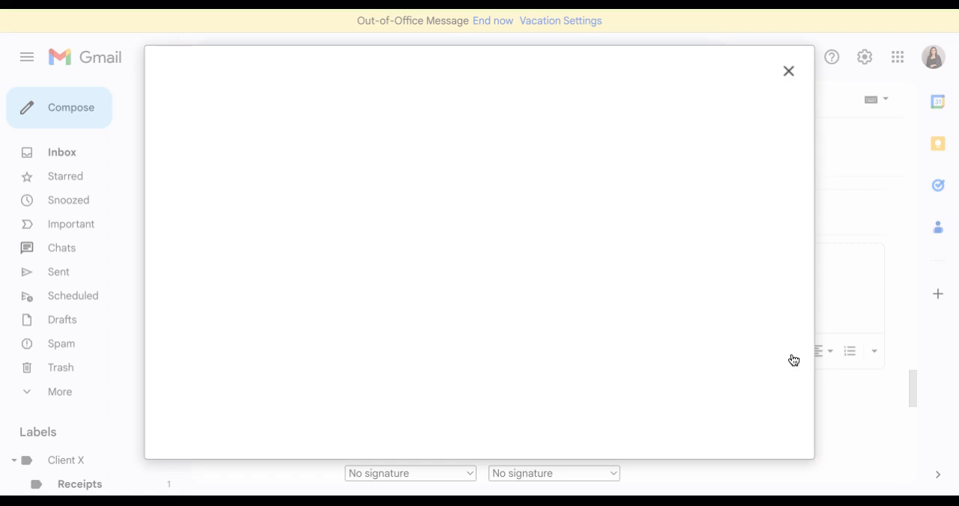
pyautogui.click(379, 105)
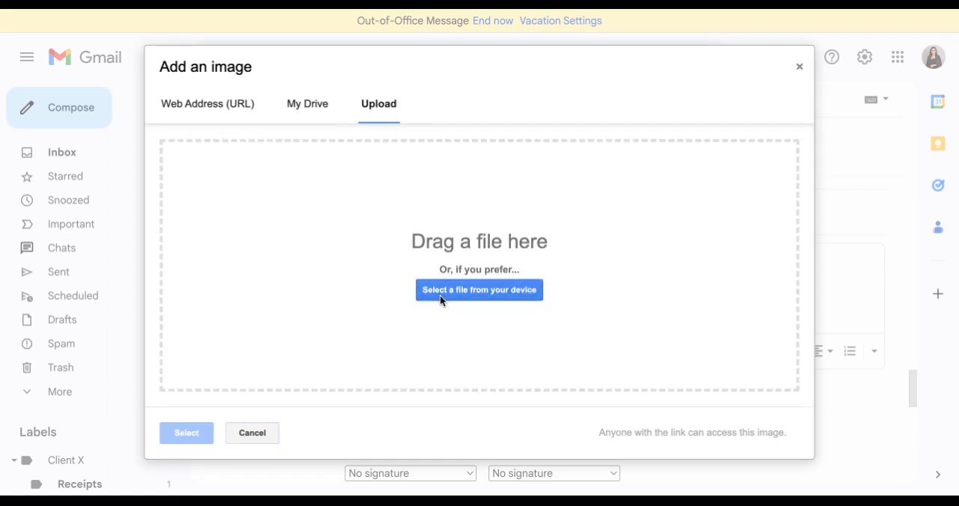
pyautogui.click(478, 290)
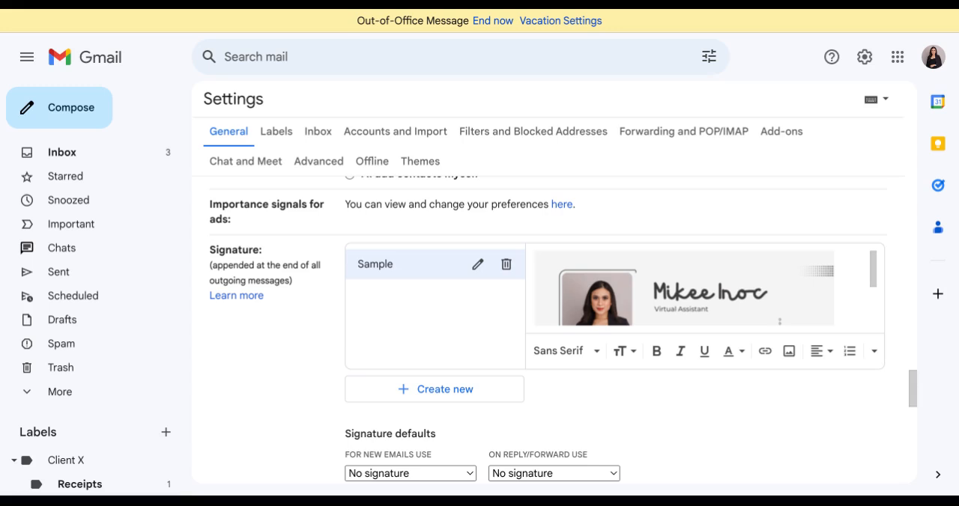
pyautogui.scroll(-3, 691, 321)
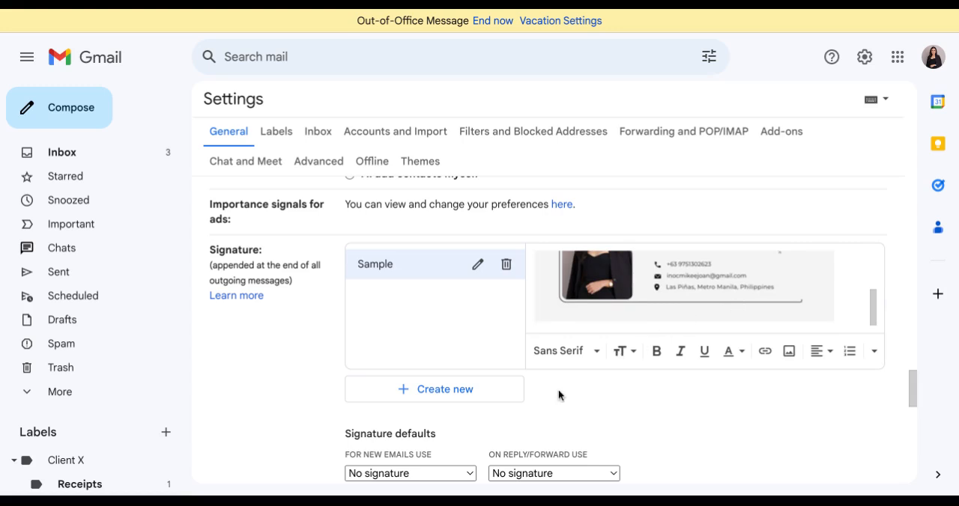
# Step: Set Sample as the default signature for both new emails and replies/forwards
pyautogui.scroll(-2, 558, 390)
pyautogui.scroll(-3, 627, 377)
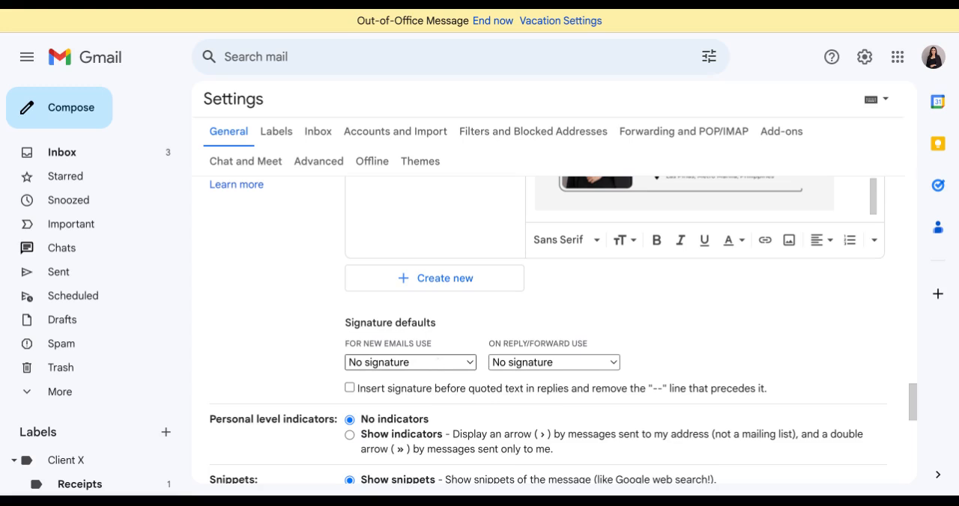
pyautogui.click(409, 385)
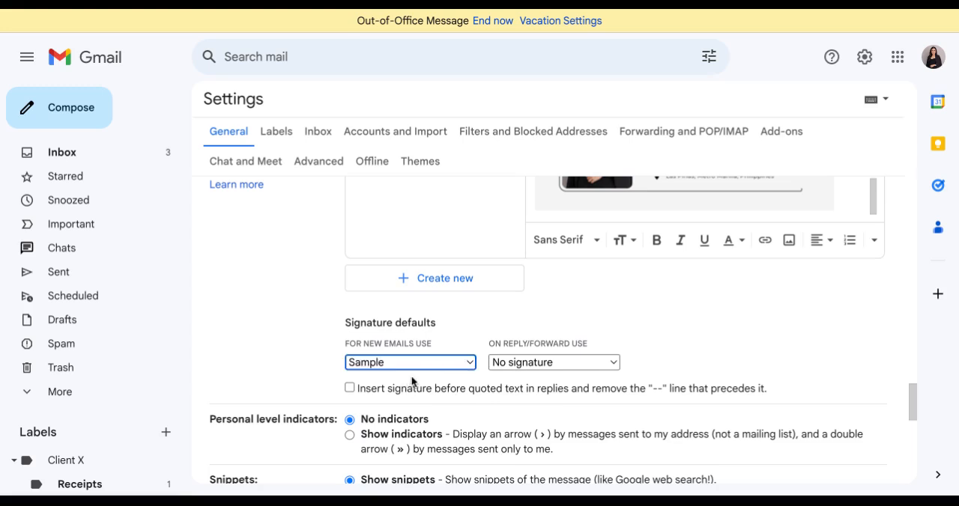
pyautogui.click(576, 365)
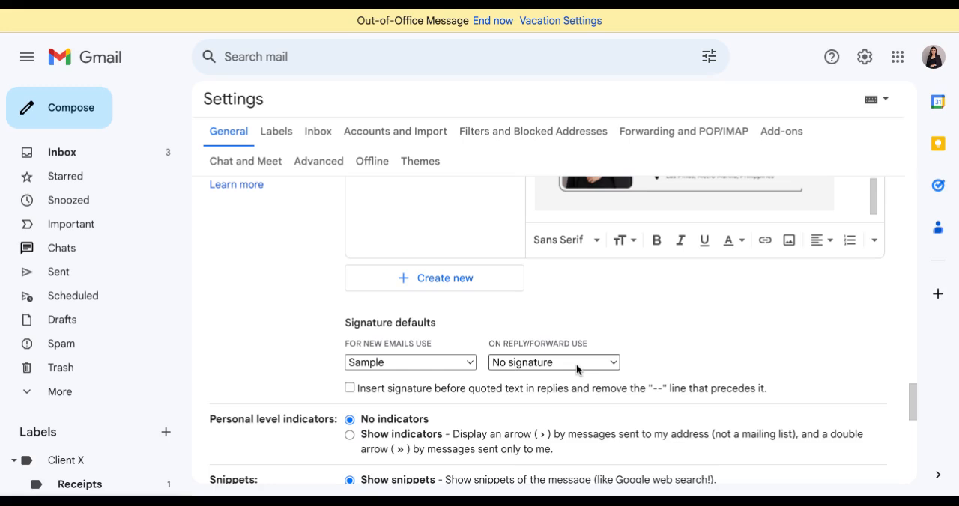
pyautogui.click(547, 386)
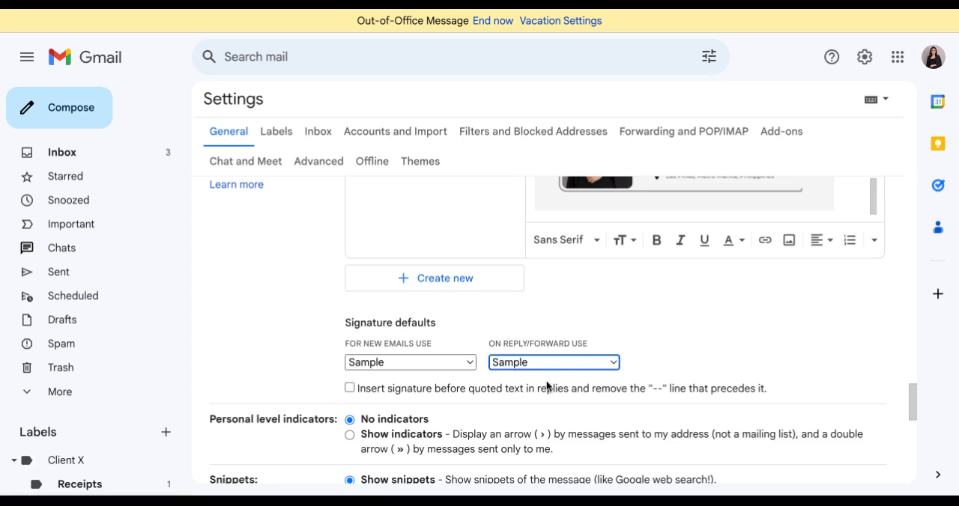
# Step: Save the signature settings and start a new message to preview the signature
pyautogui.scroll(1, 672, 382)
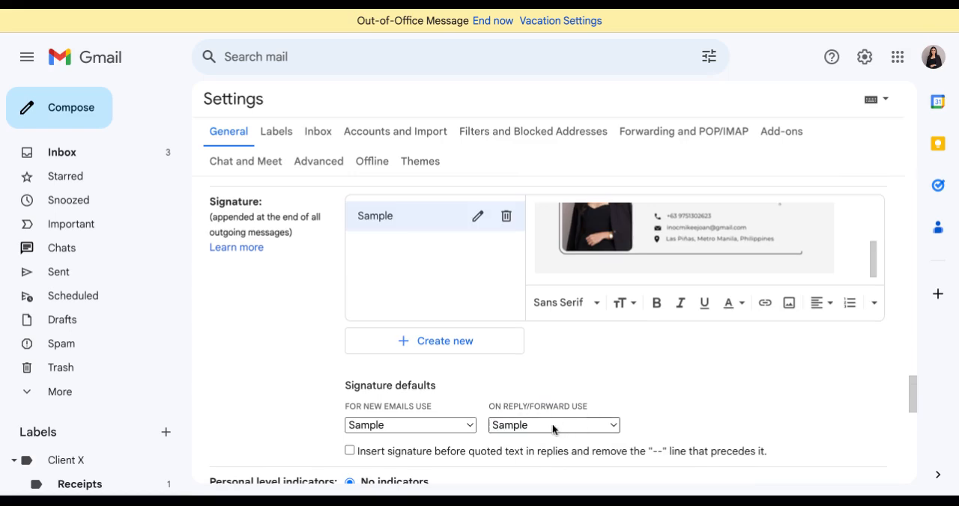
pyautogui.scroll(-10, 644, 402)
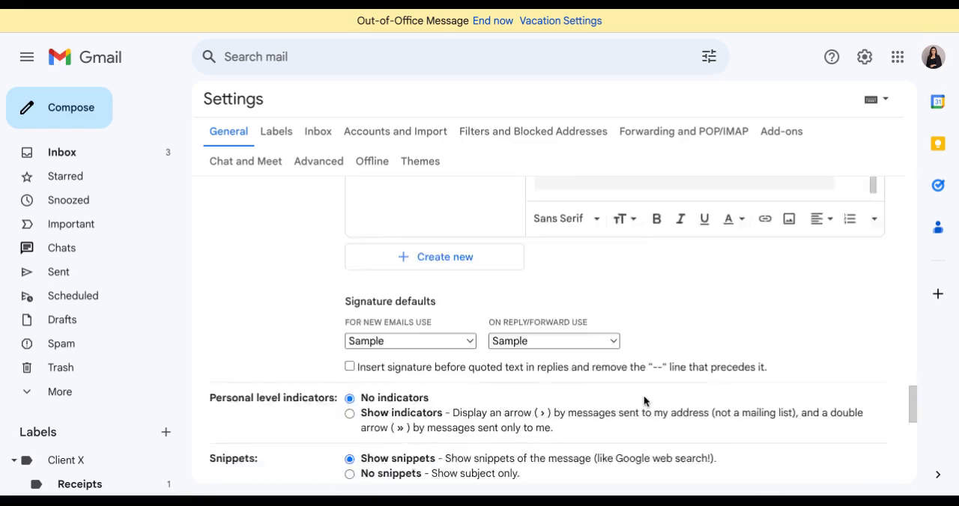
pyautogui.click(535, 409)
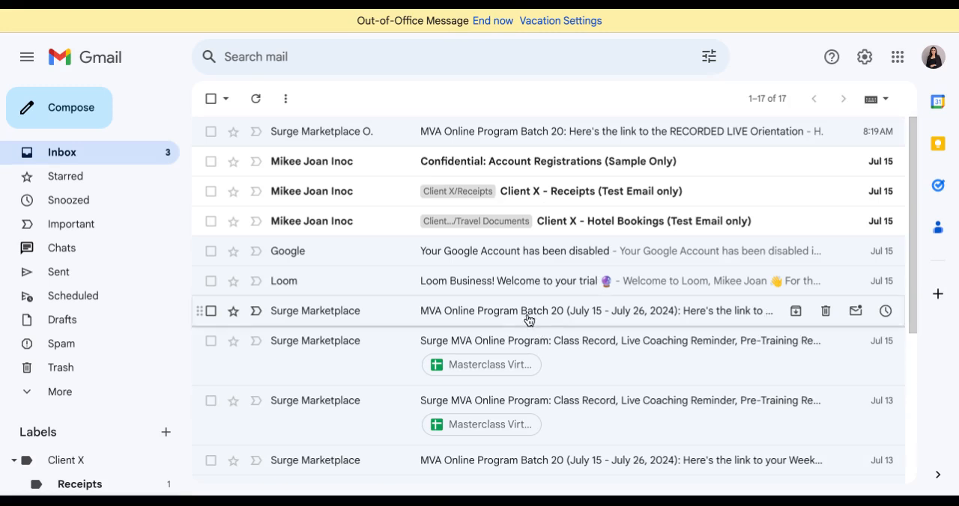
pyautogui.click(79, 113)
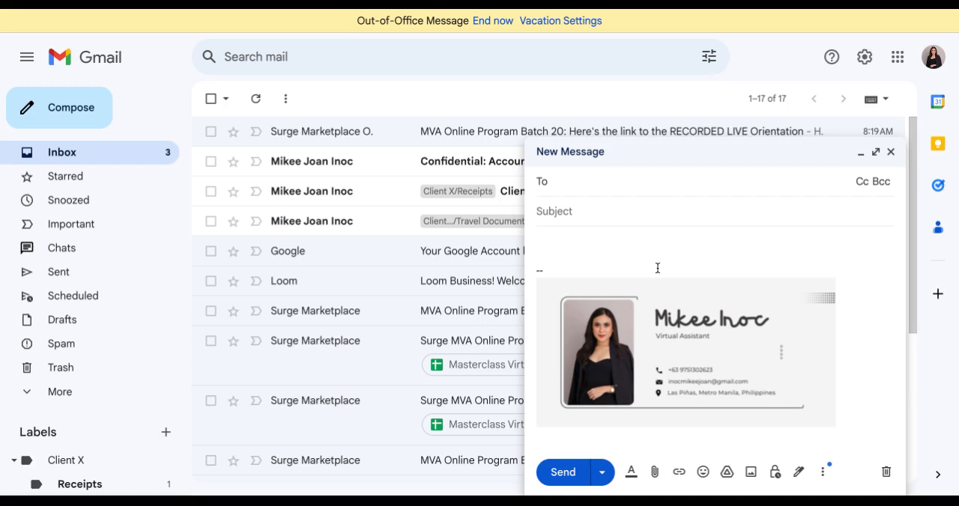